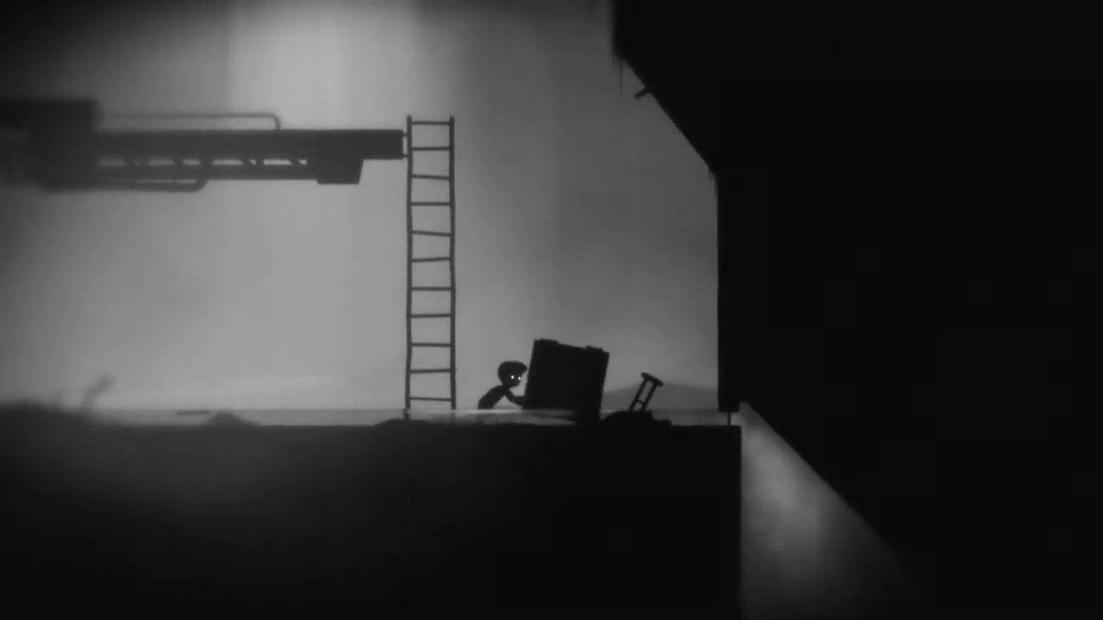
pyautogui.press('Up')
pyautogui.press('Right')
pyautogui.press('Up')
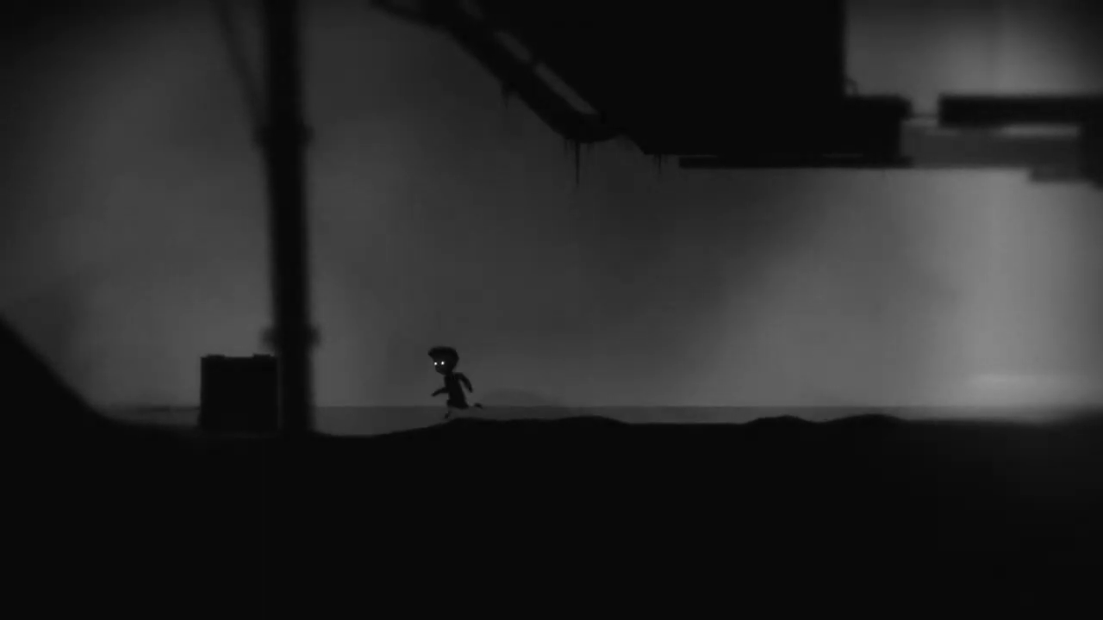
pyautogui.press('Left')
pyautogui.press('Up')
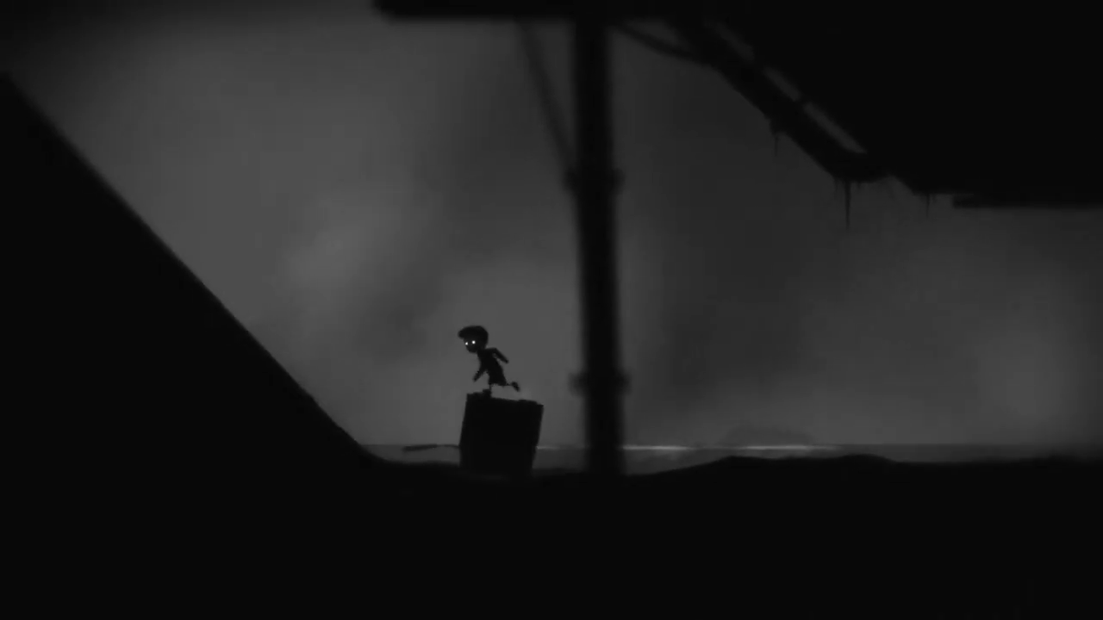
pyautogui.press('Left')
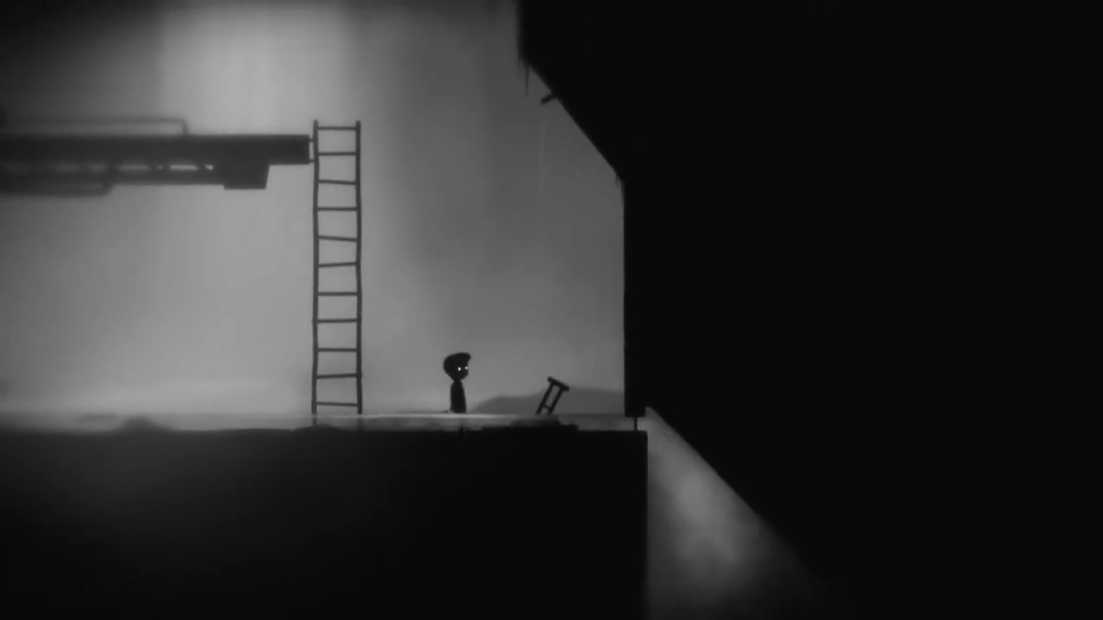
pyautogui.press('Left')
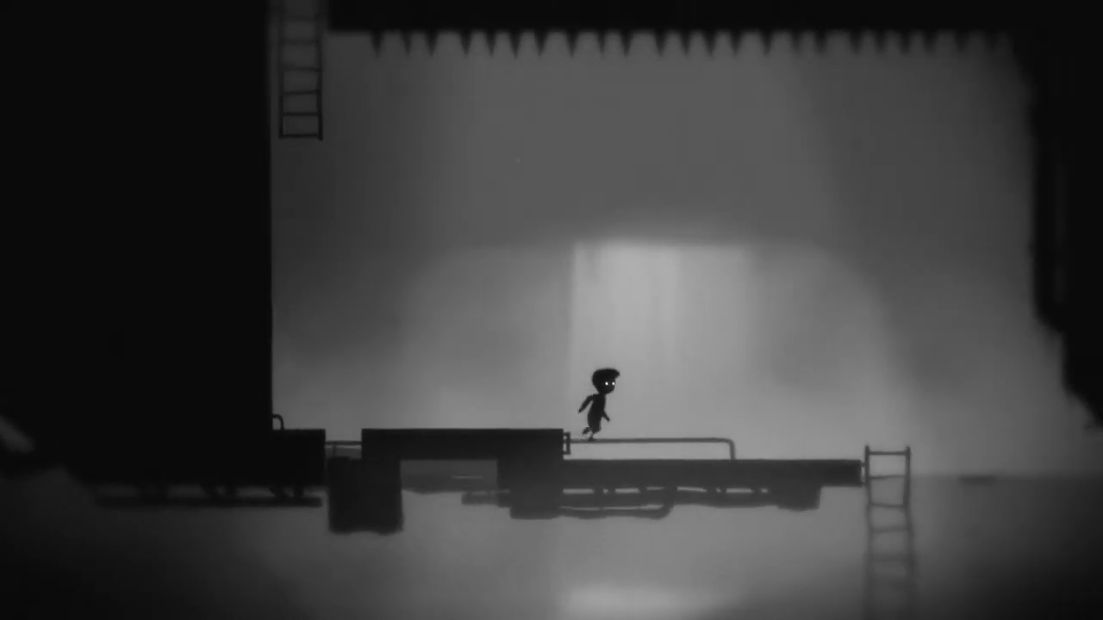
pyautogui.press('Left')
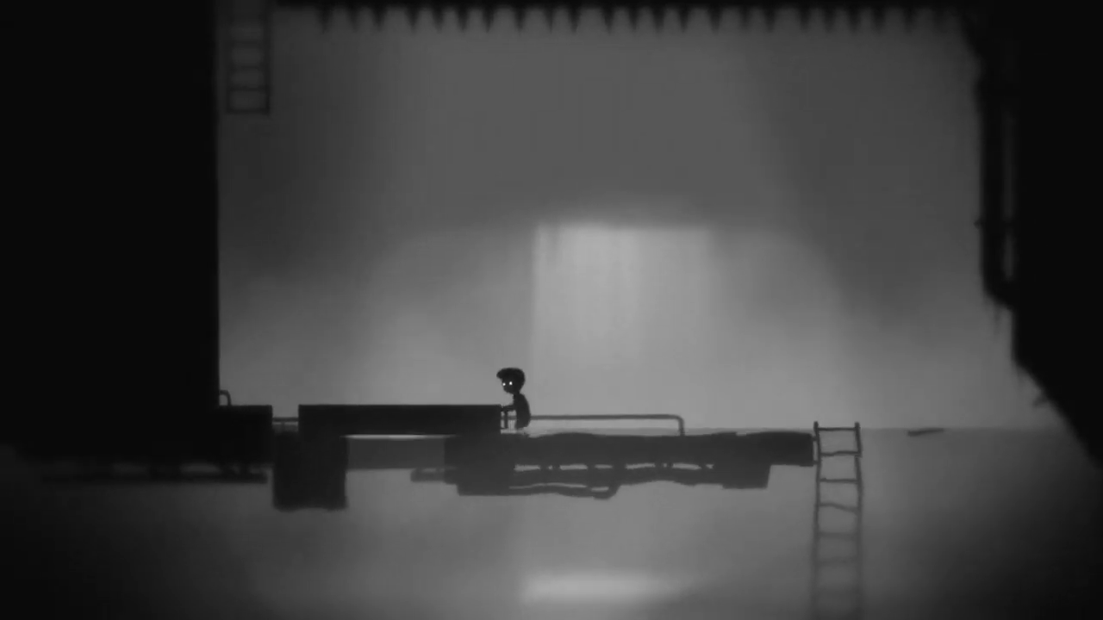
pyautogui.hotkey('ctrl', 'Right')
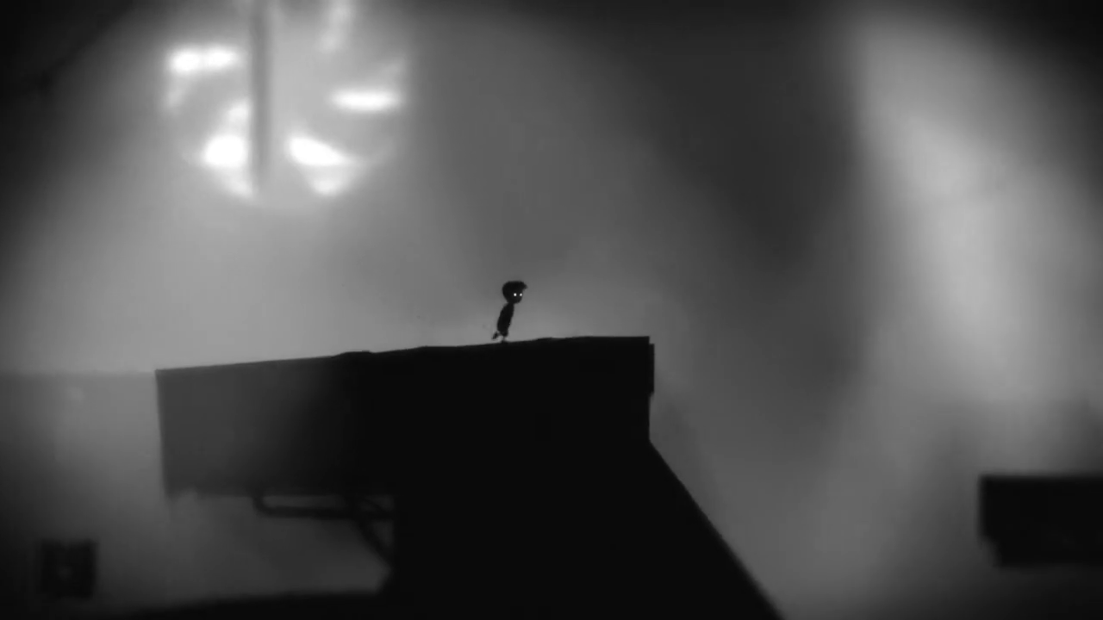
pyautogui.press('Right')
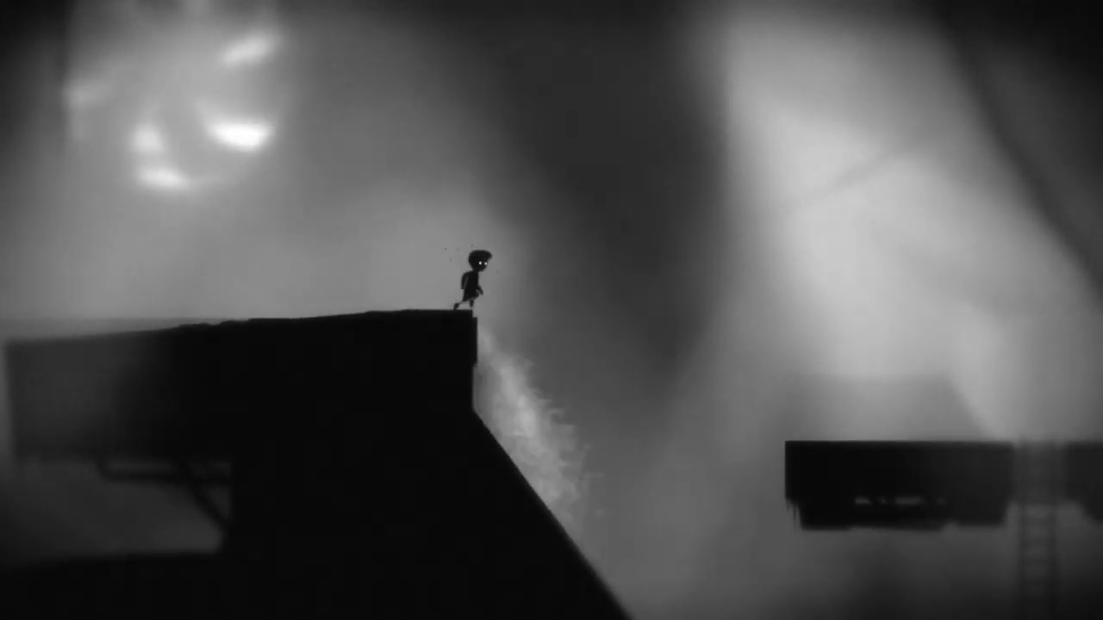
pyautogui.press('Right')
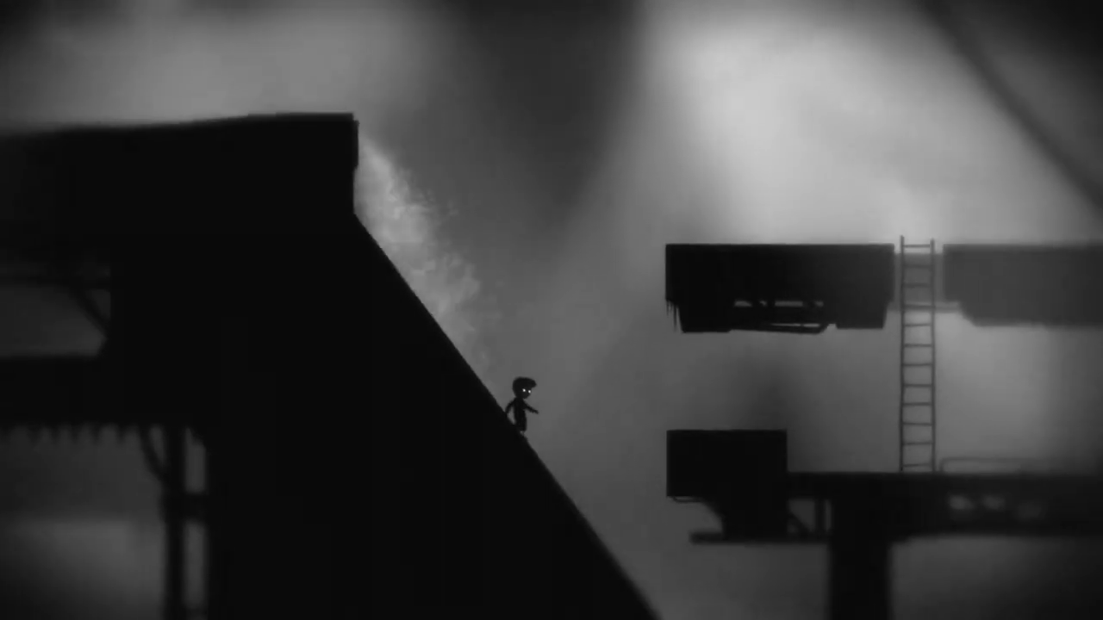
pyautogui.press('Up')
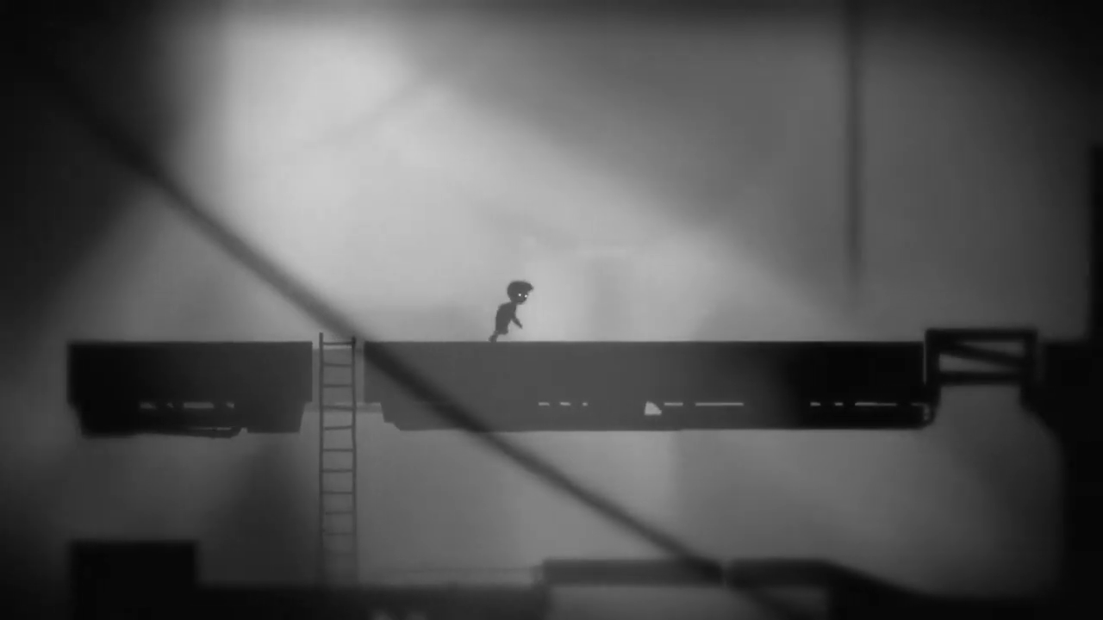
pyautogui.press('Right')
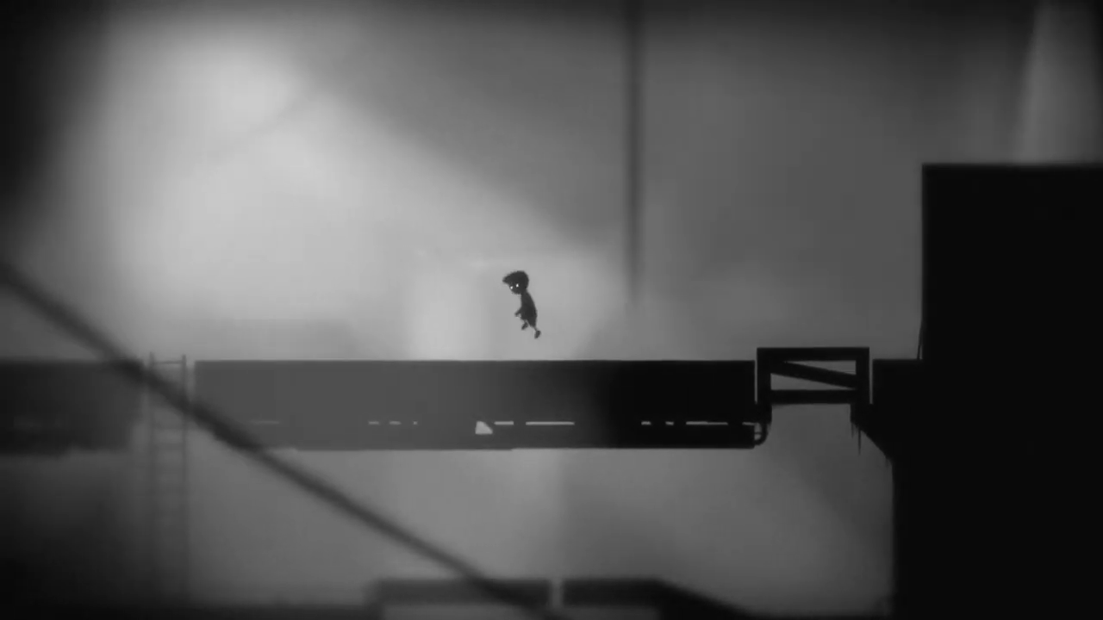
pyautogui.press('Left')
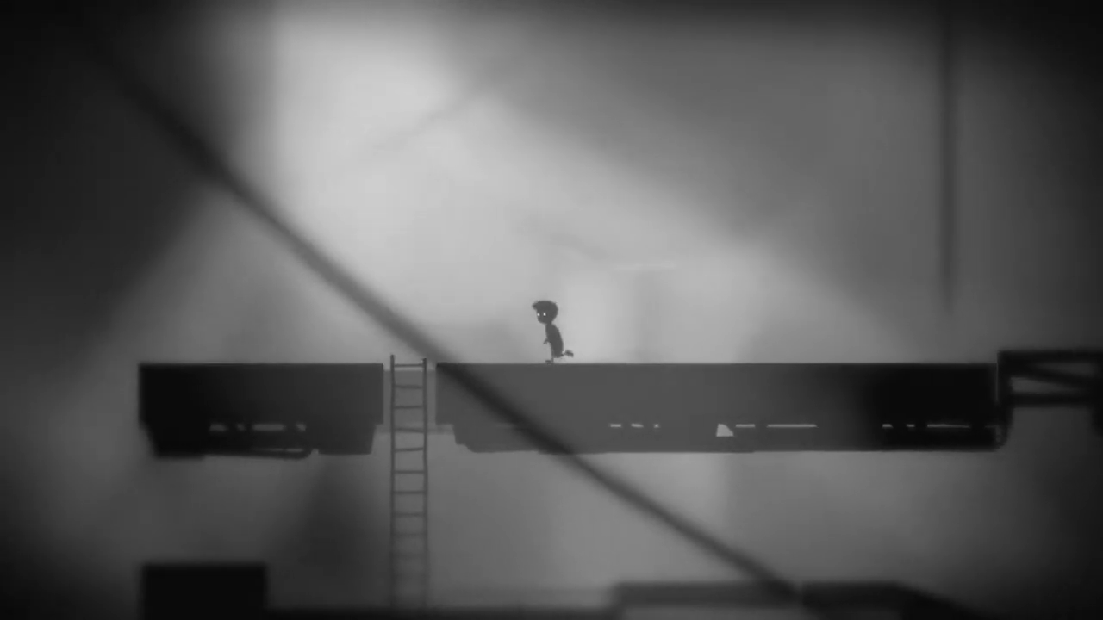
pyautogui.press('Up')
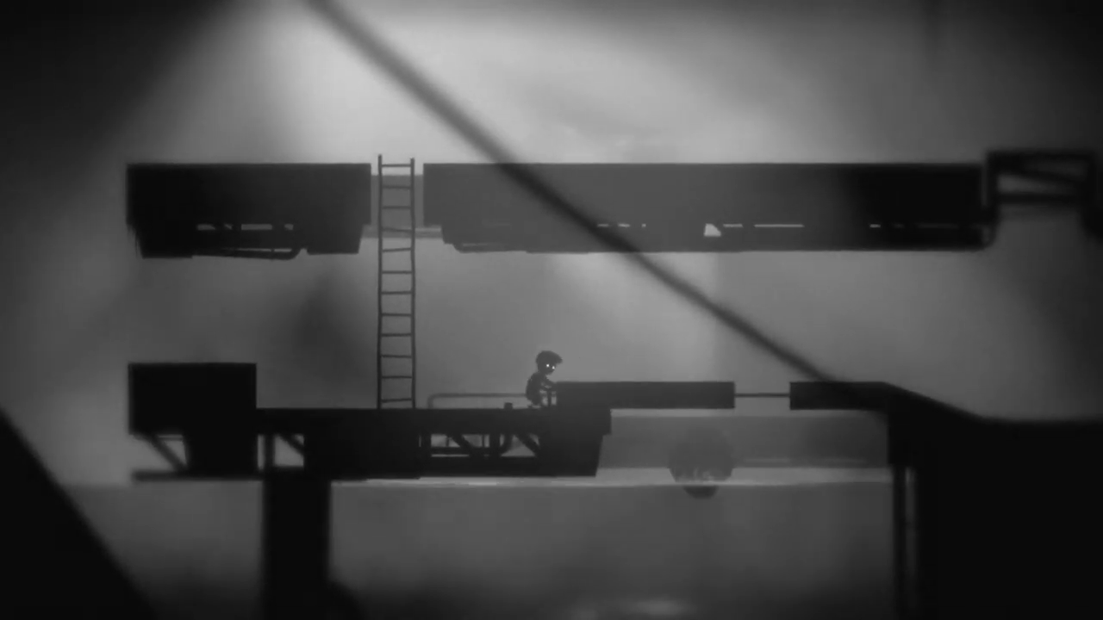
pyautogui.hotkey('ctrl', 'Left')
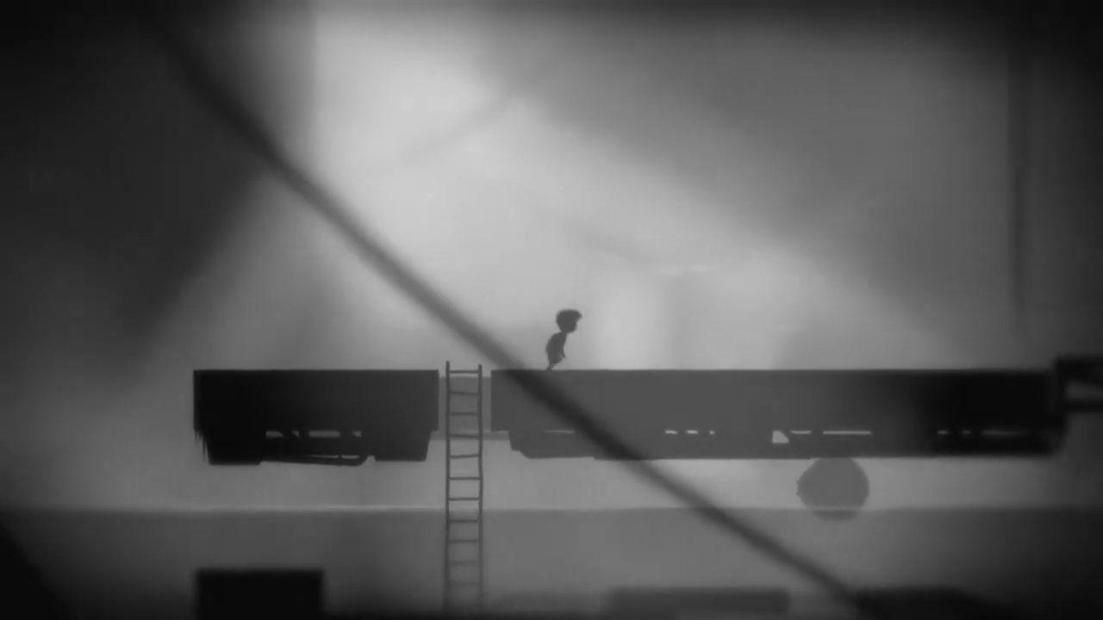
pyautogui.press('Up')
pyautogui.press('Right')
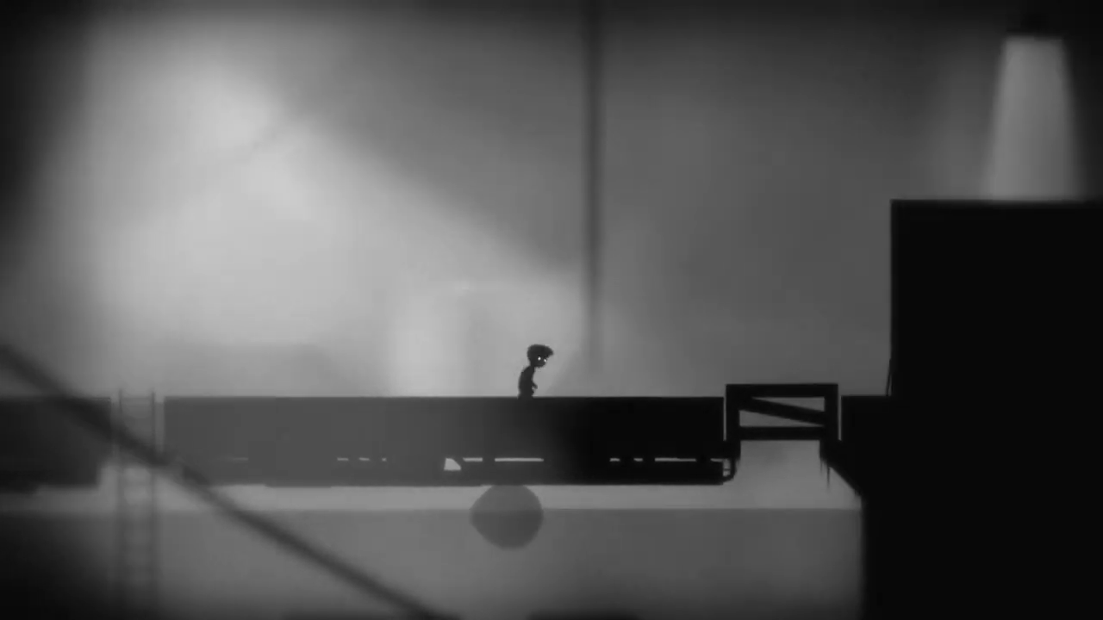
pyautogui.press('Up')
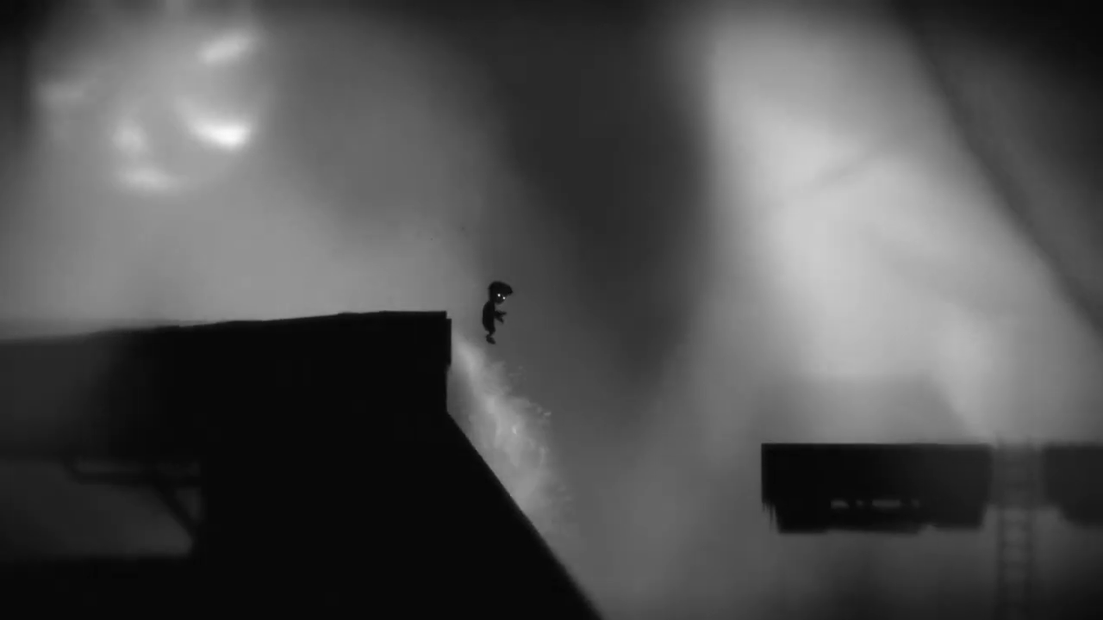
pyautogui.press('Up')
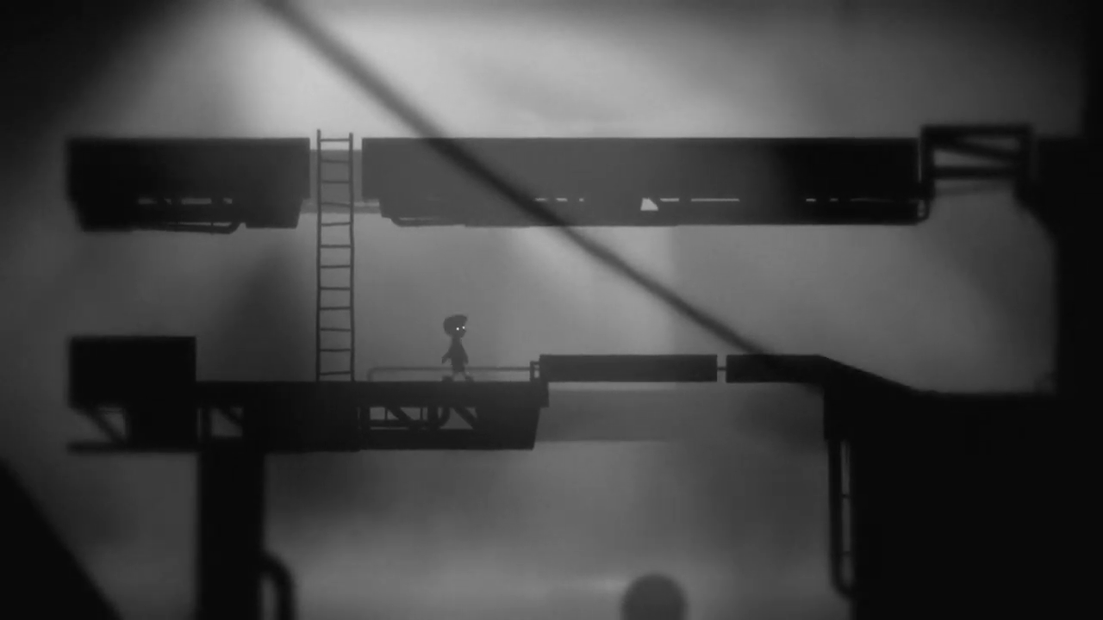
pyautogui.hotkey('ctrl', 'Left')
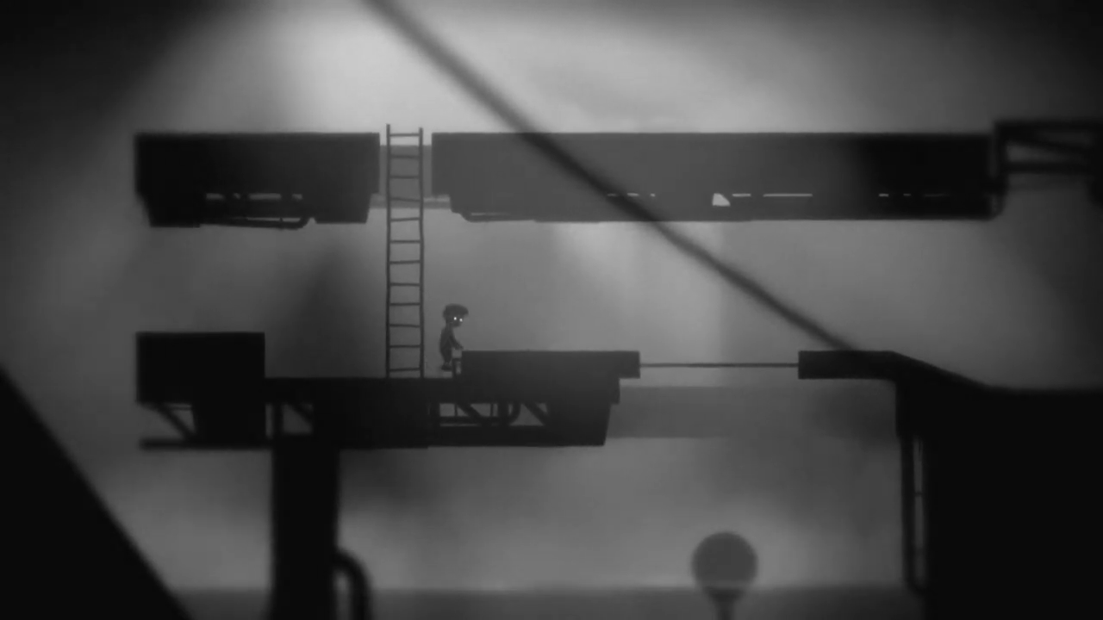
pyautogui.press('Up')
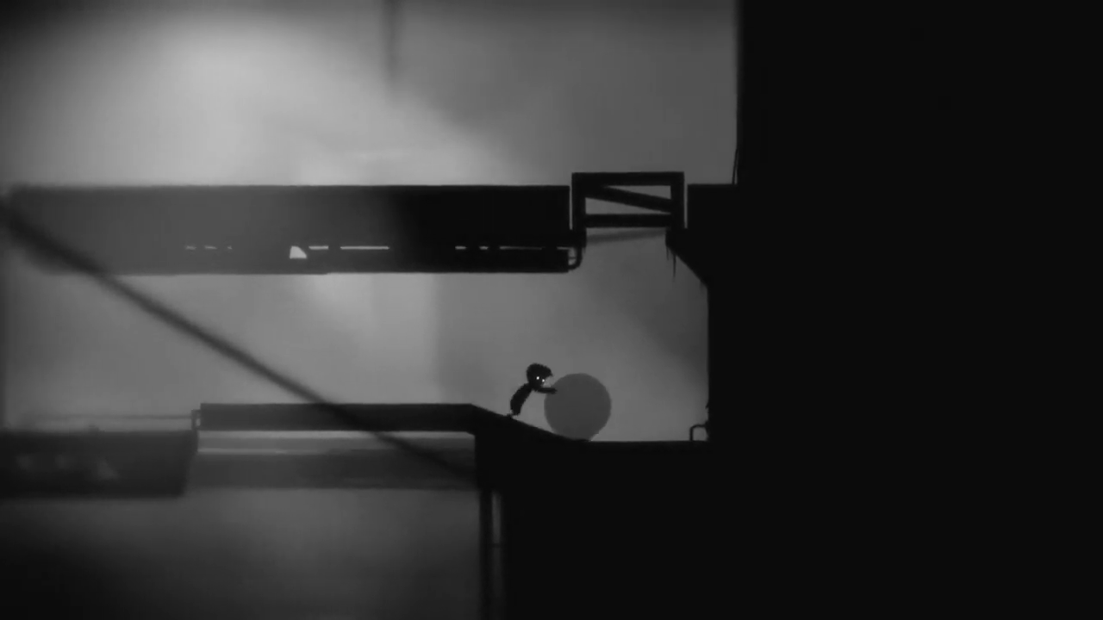
pyautogui.press('Right')
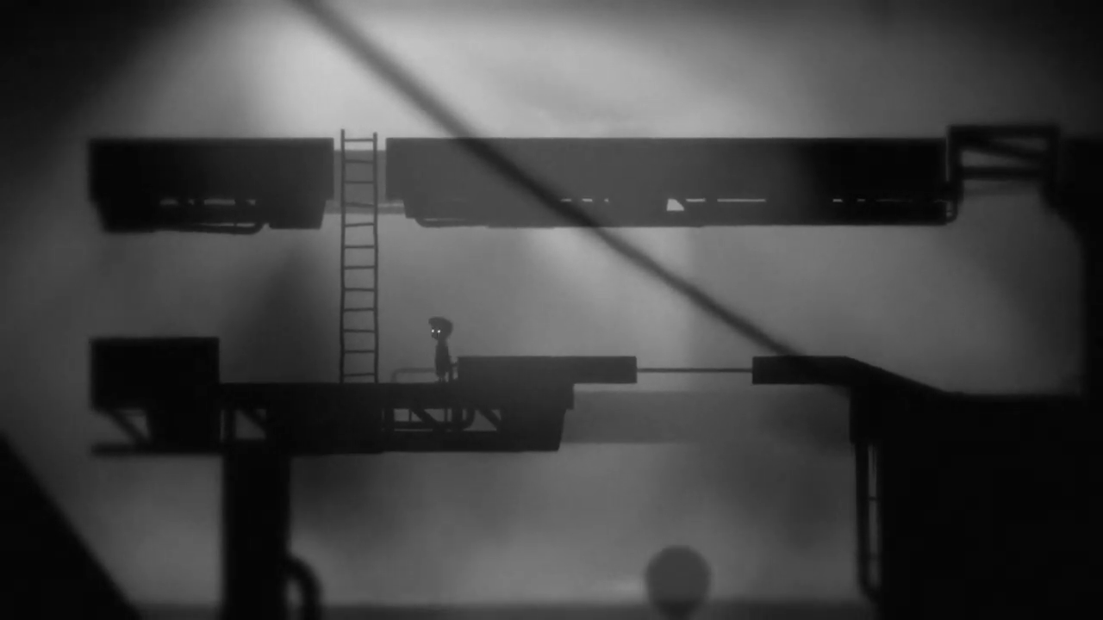
pyautogui.hotkey('ctrl', 'Left')
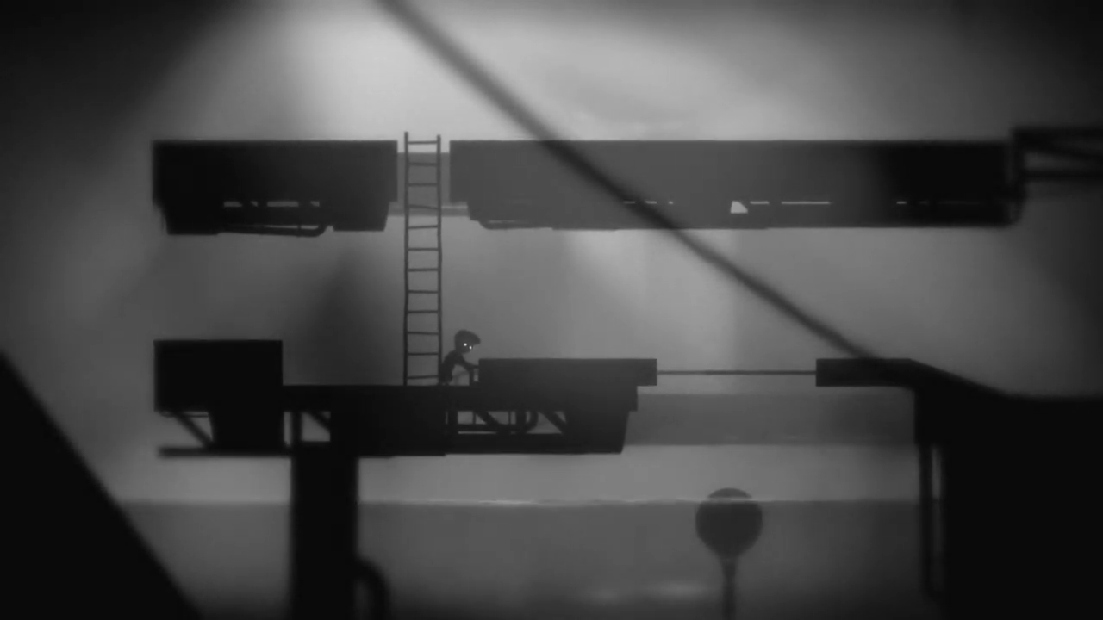
pyautogui.press('Right')
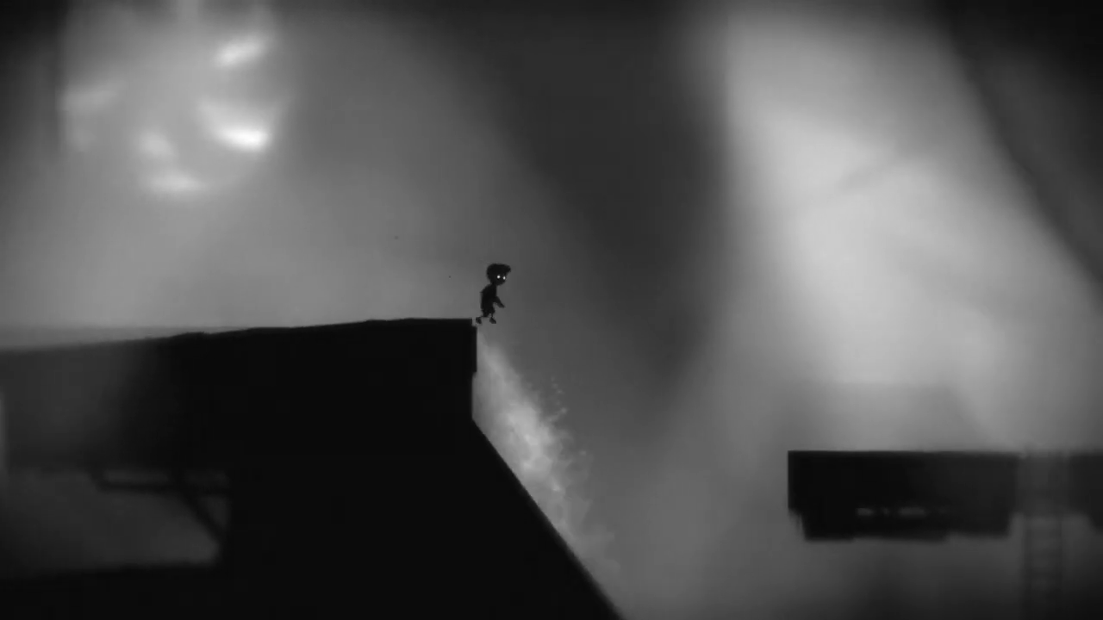
pyautogui.press('Right')
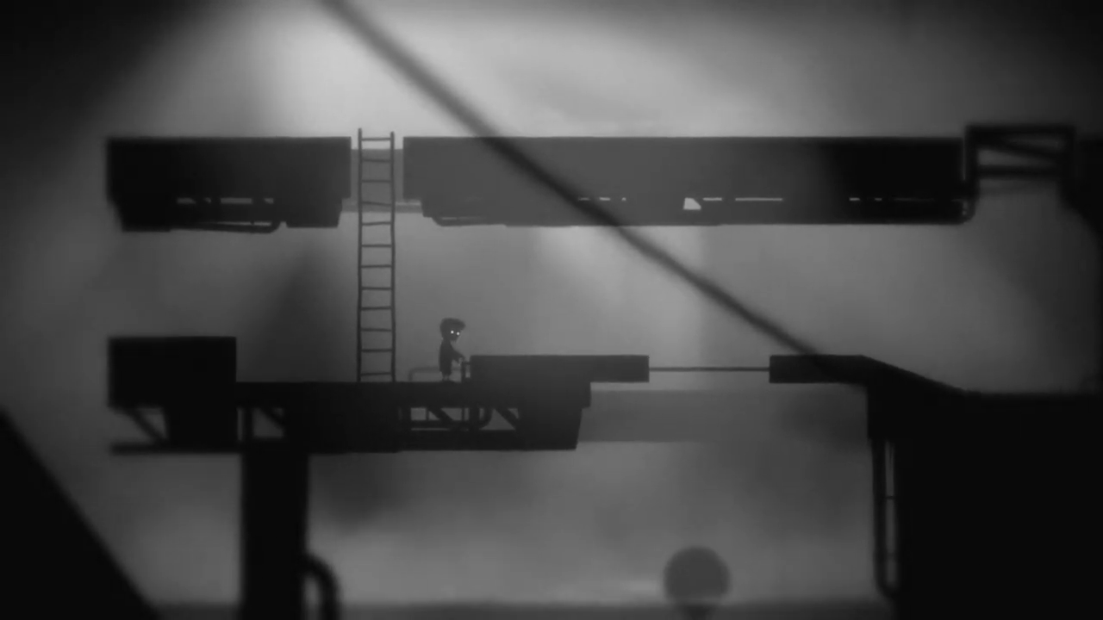
pyautogui.hotkey('ctrl', 'Left')
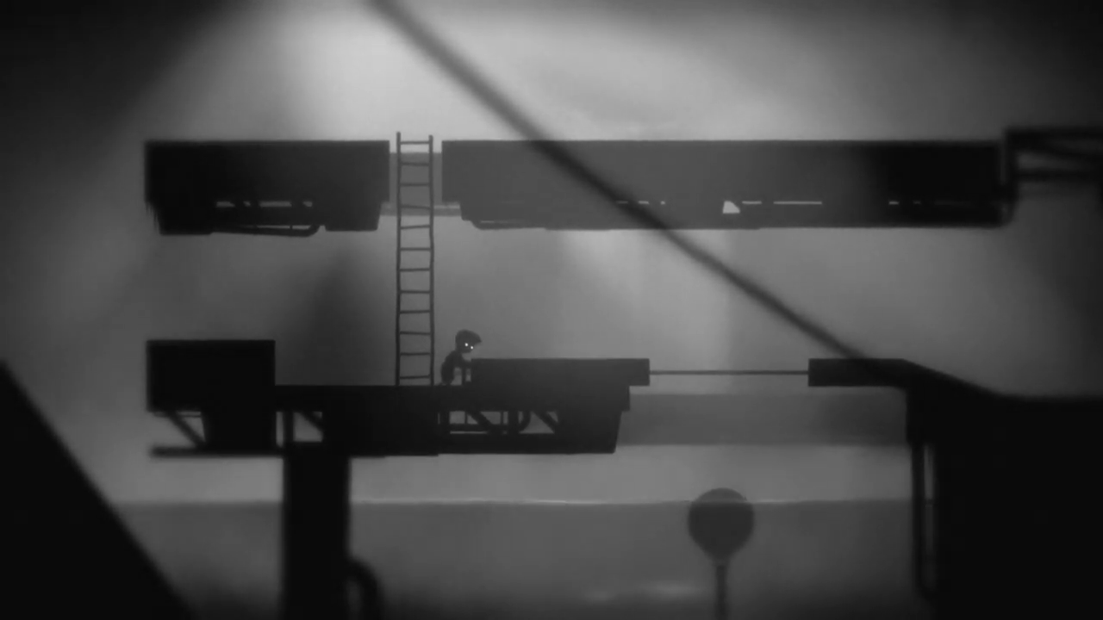
pyautogui.press('Right')
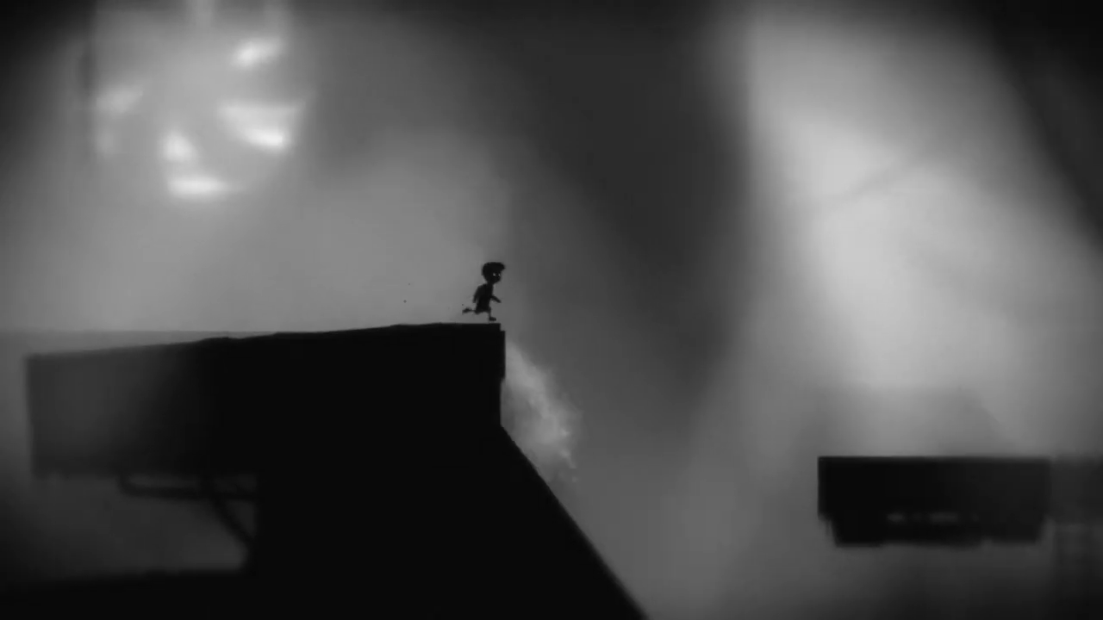
pyautogui.press('Right')
pyautogui.press('Up')
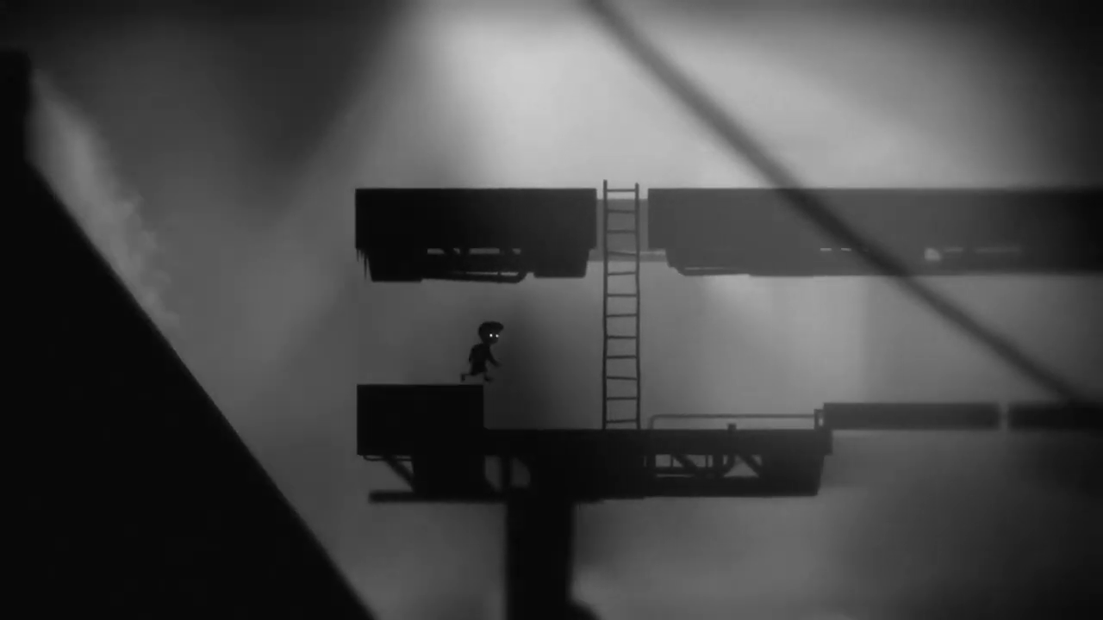
pyautogui.press('Up')
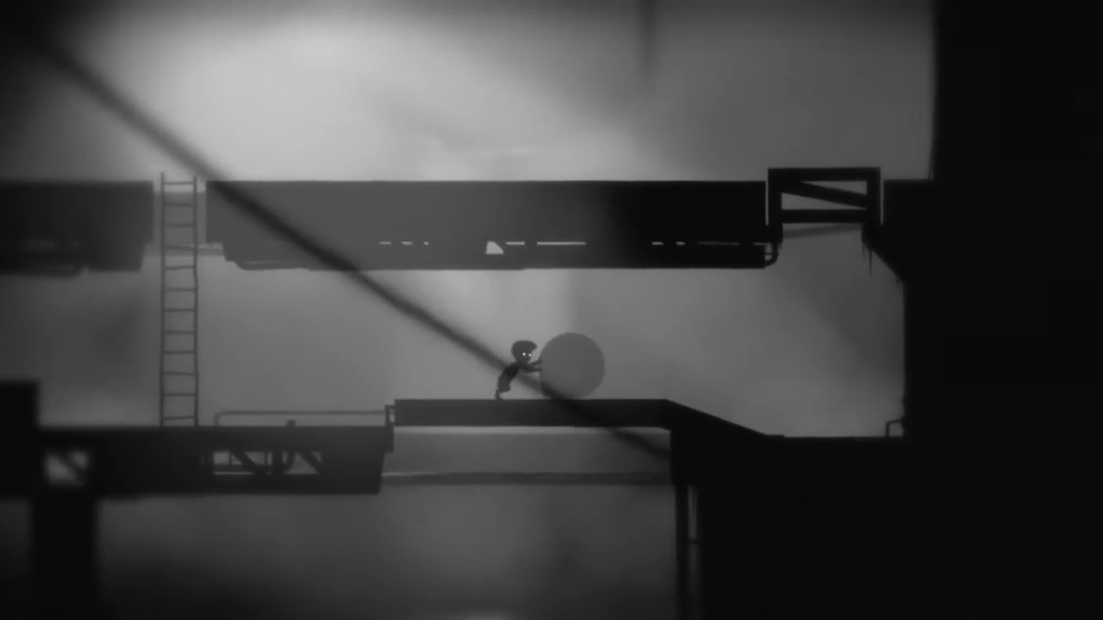
pyautogui.press('Left')
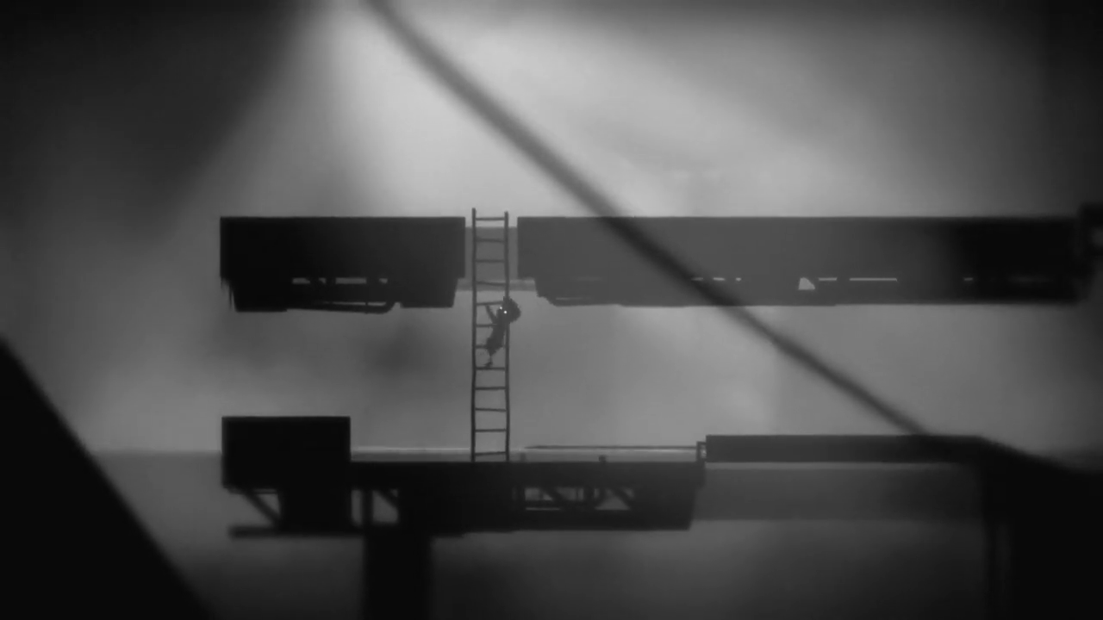
pyautogui.press('Right')
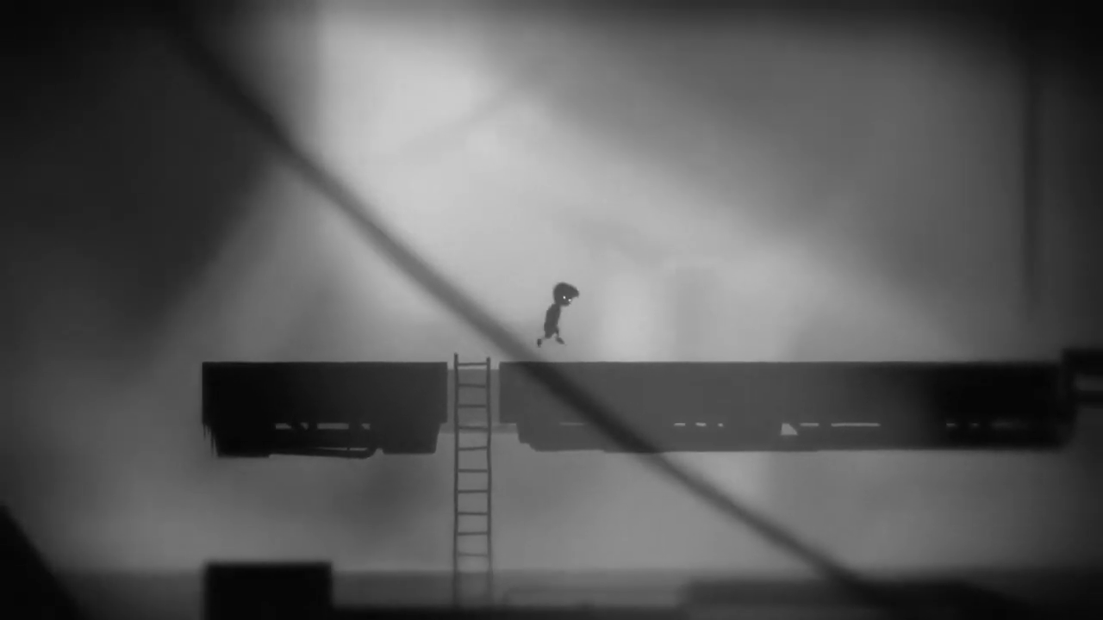
pyautogui.press('Right')
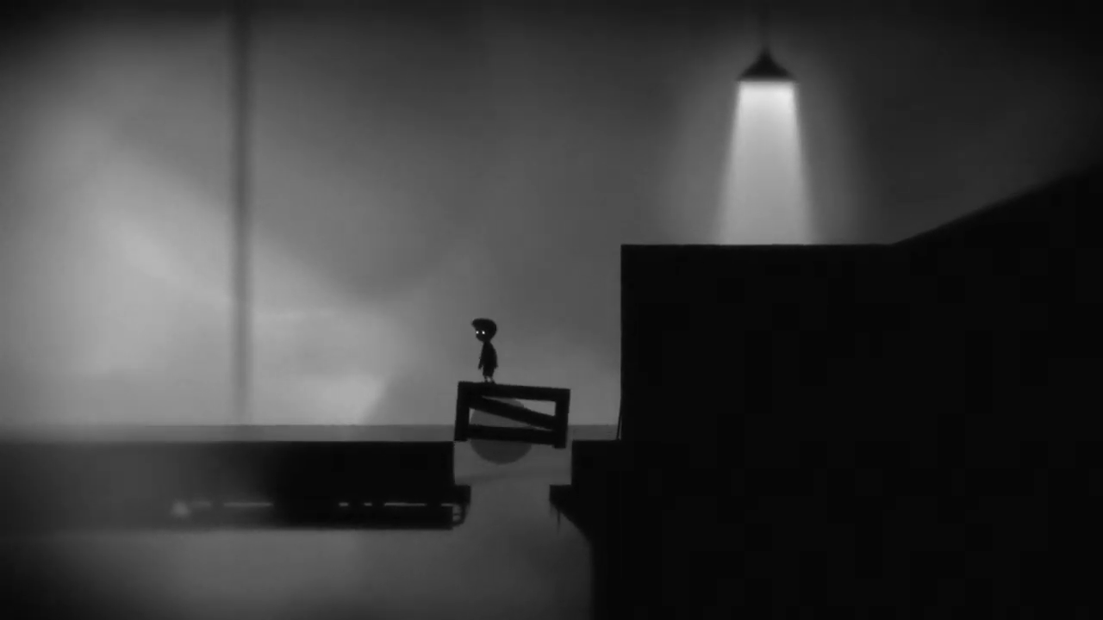
pyautogui.press('Up')
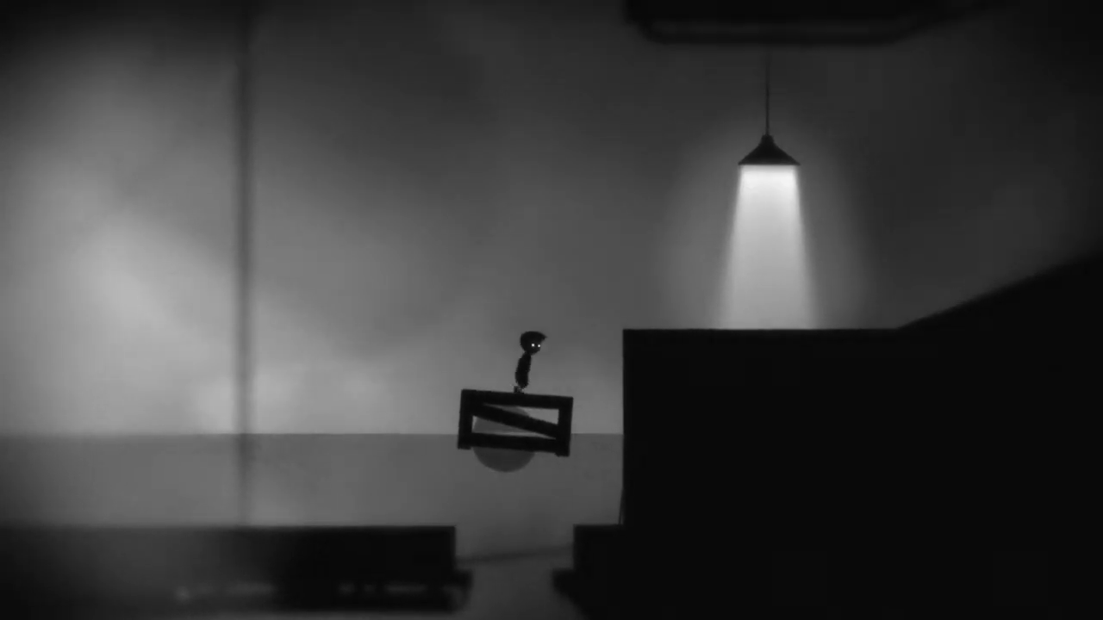
pyautogui.press('Up')
pyautogui.press('Right')
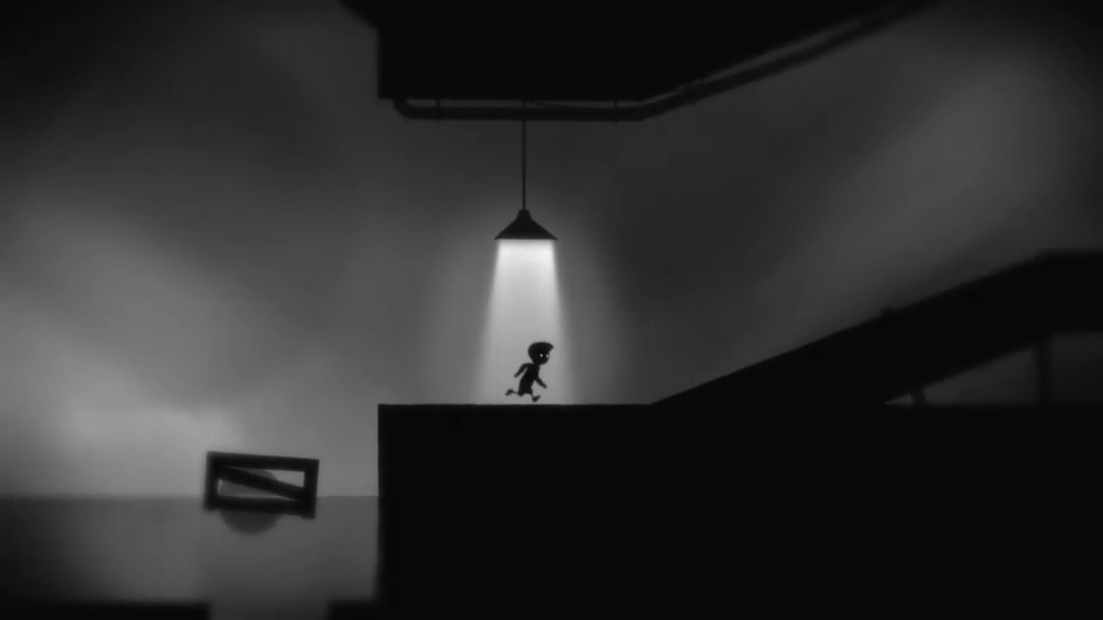
pyautogui.press('Right')
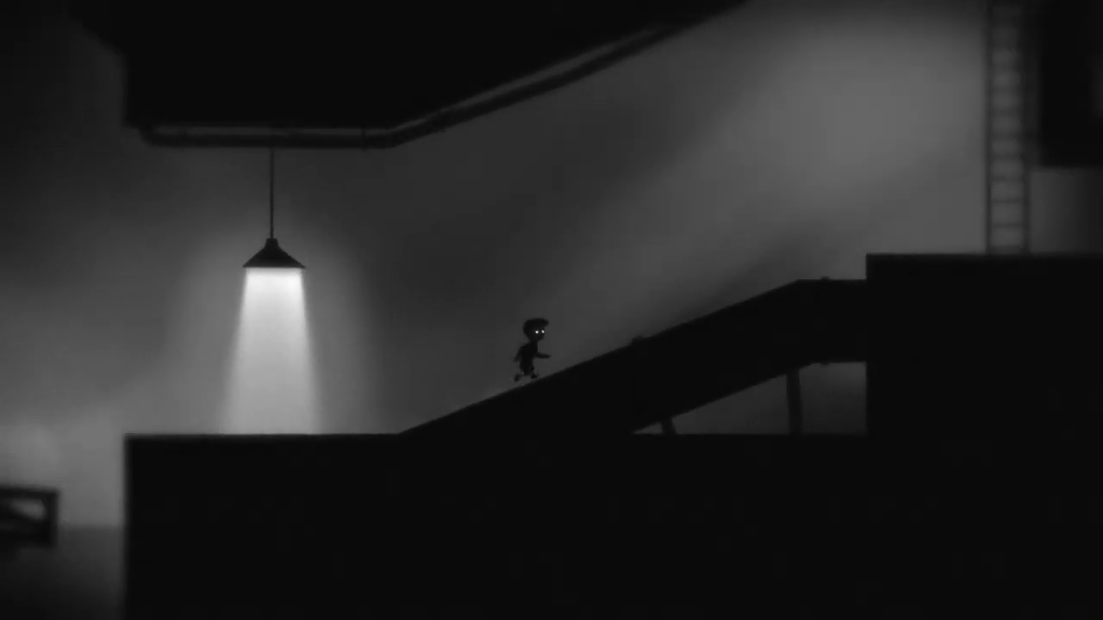
pyautogui.press('Right')
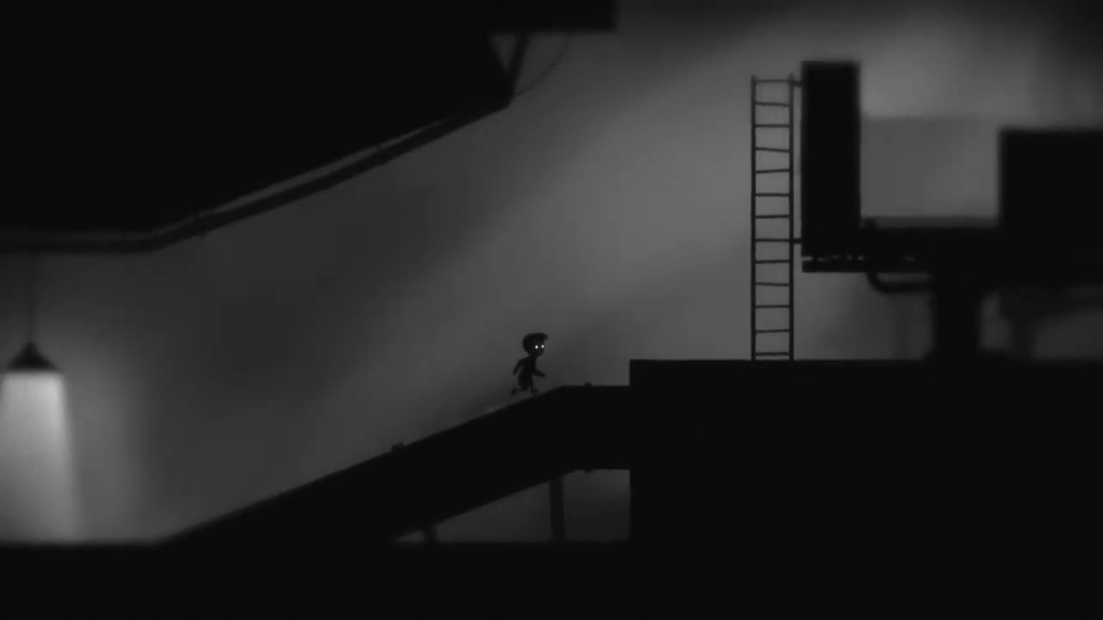
pyautogui.press('Right')
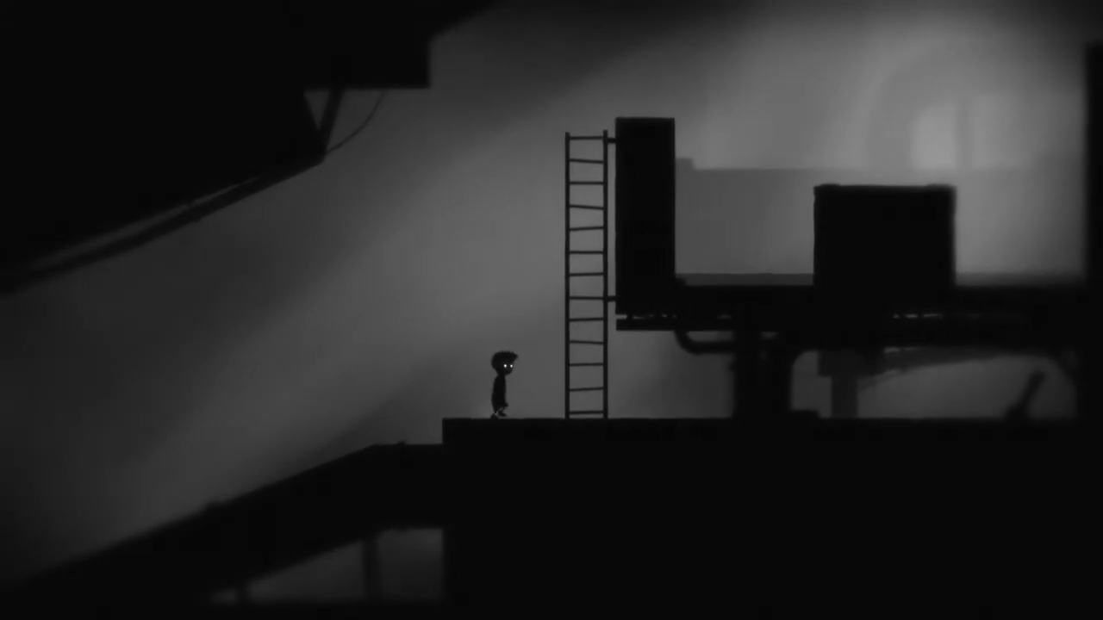
pyautogui.press('Up')
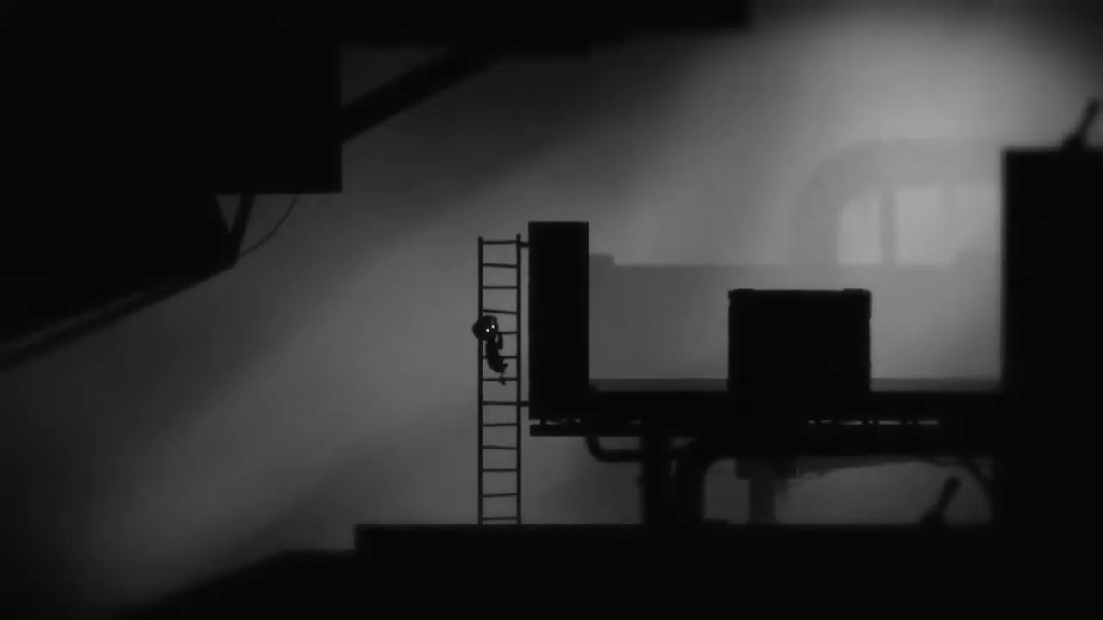
pyautogui.press('Up')
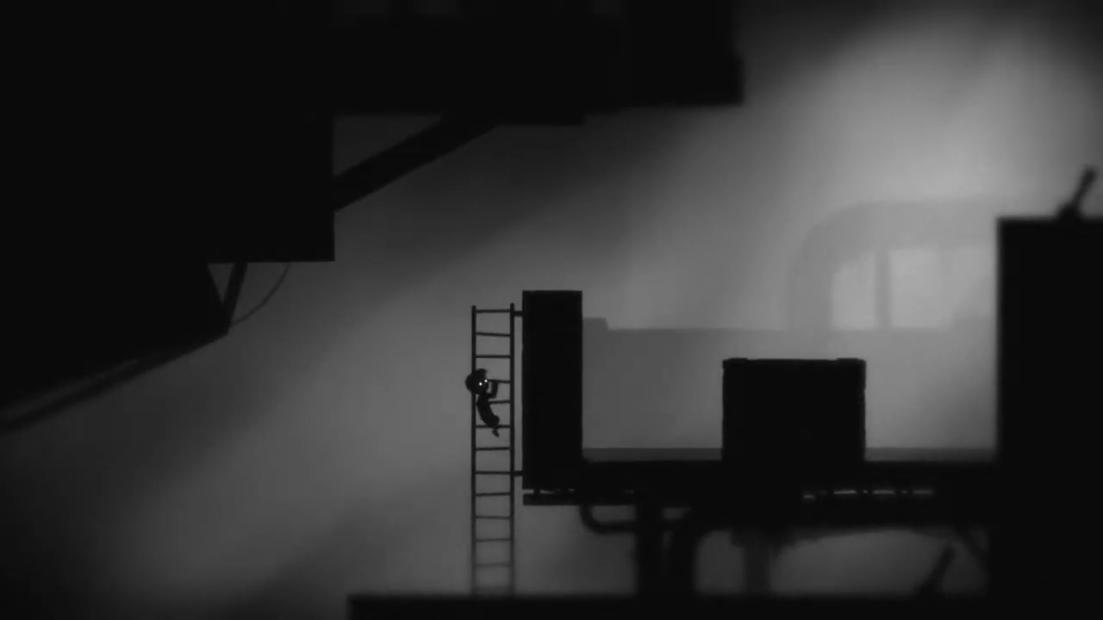
pyautogui.press('Down')
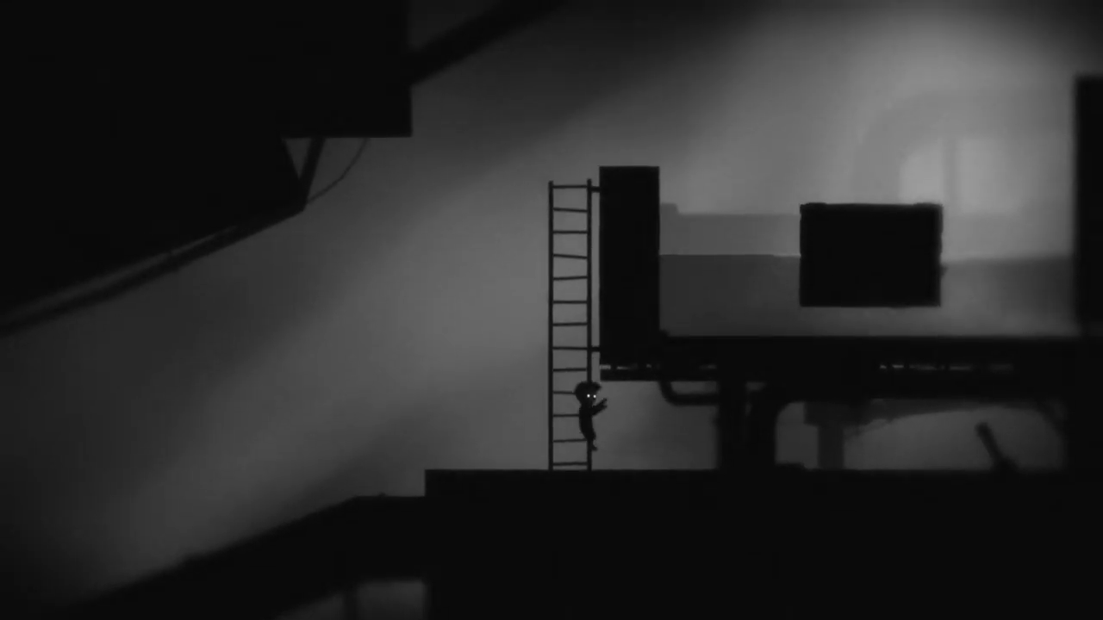
pyautogui.press('Right')
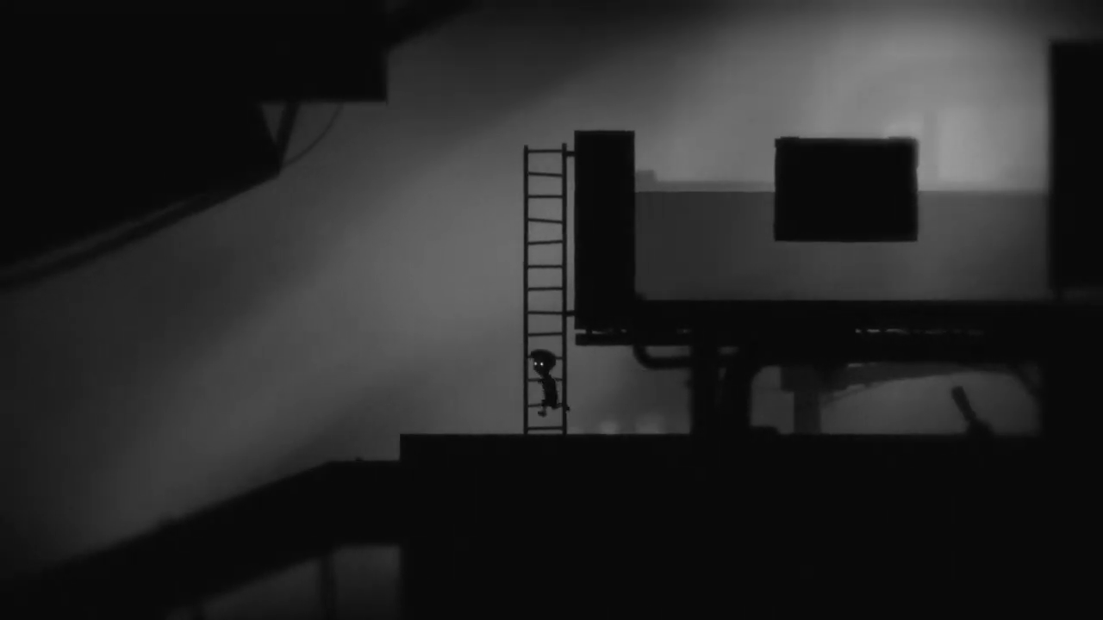
pyautogui.press('Up')
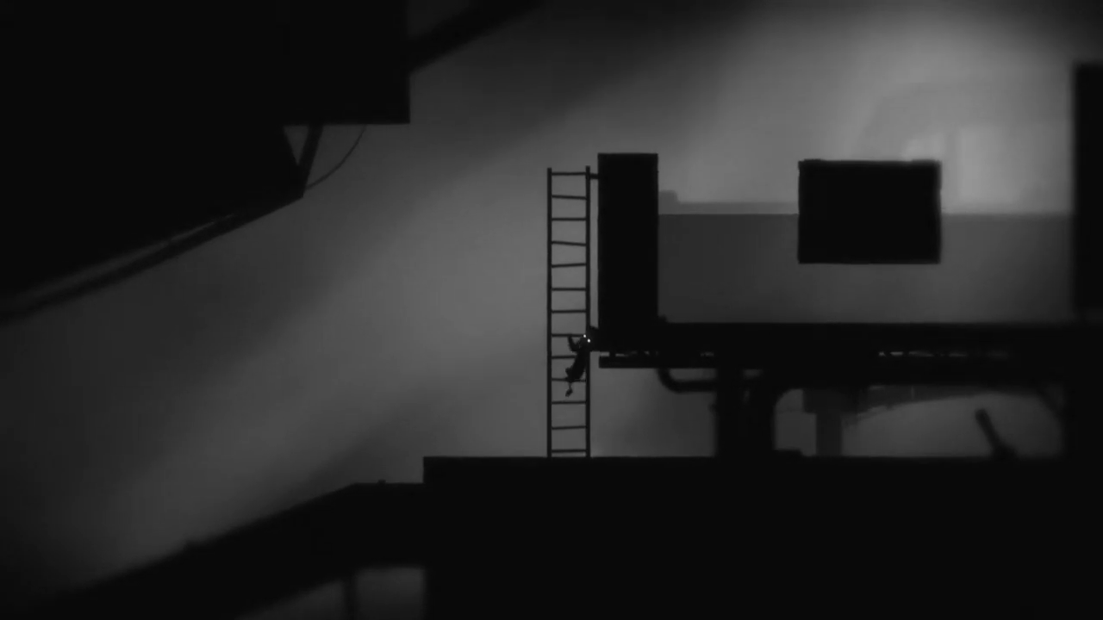
pyautogui.press('Up')
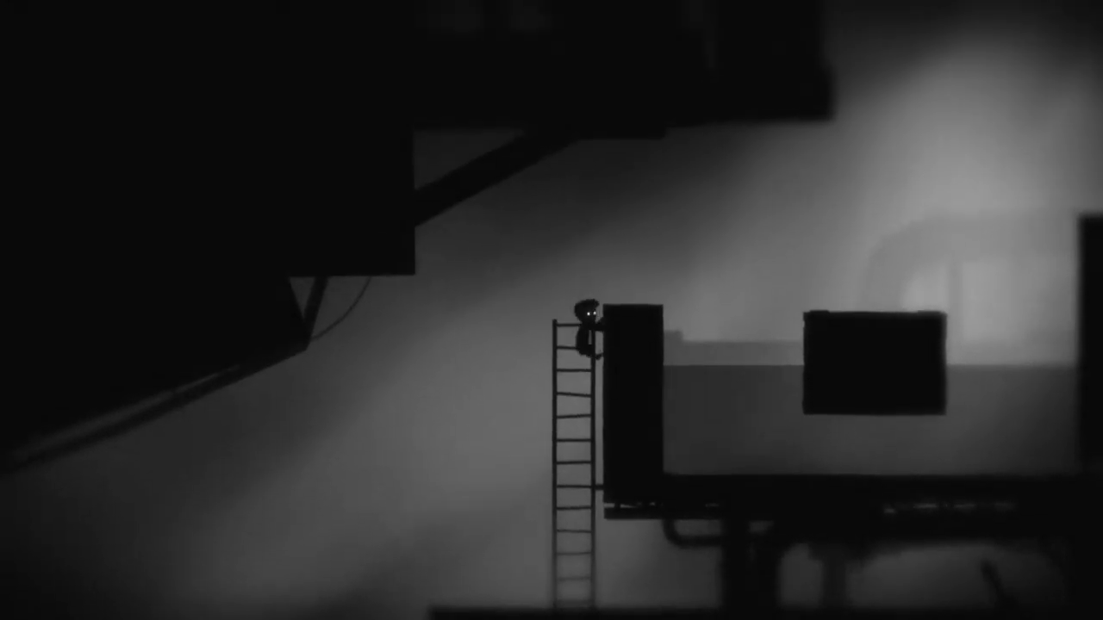
pyautogui.press('Up')
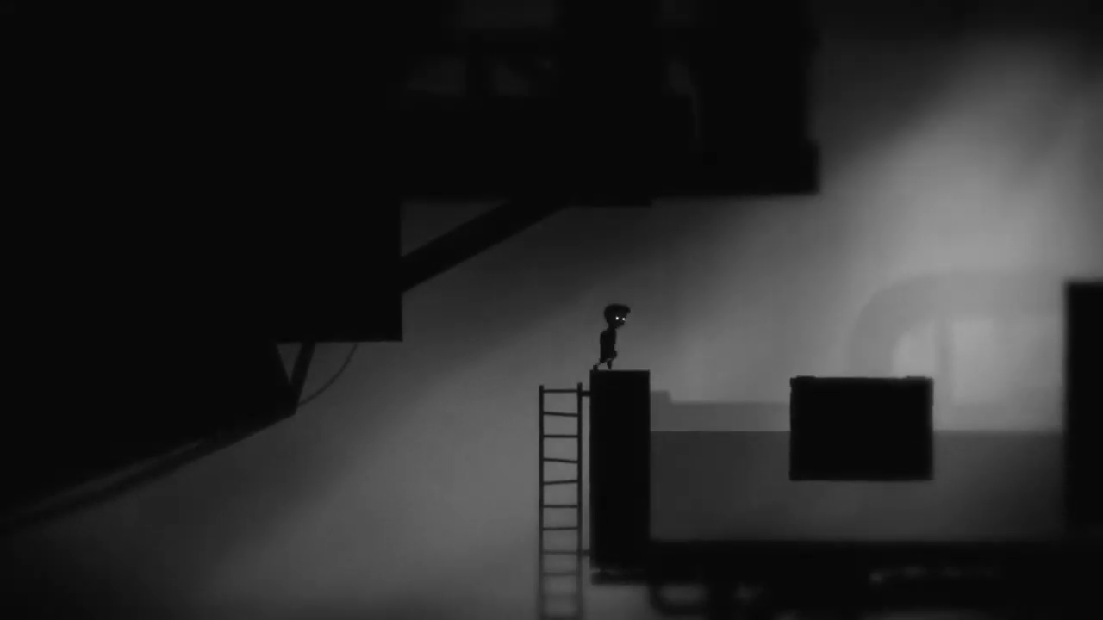
pyautogui.press('Right')
pyautogui.press('Up')
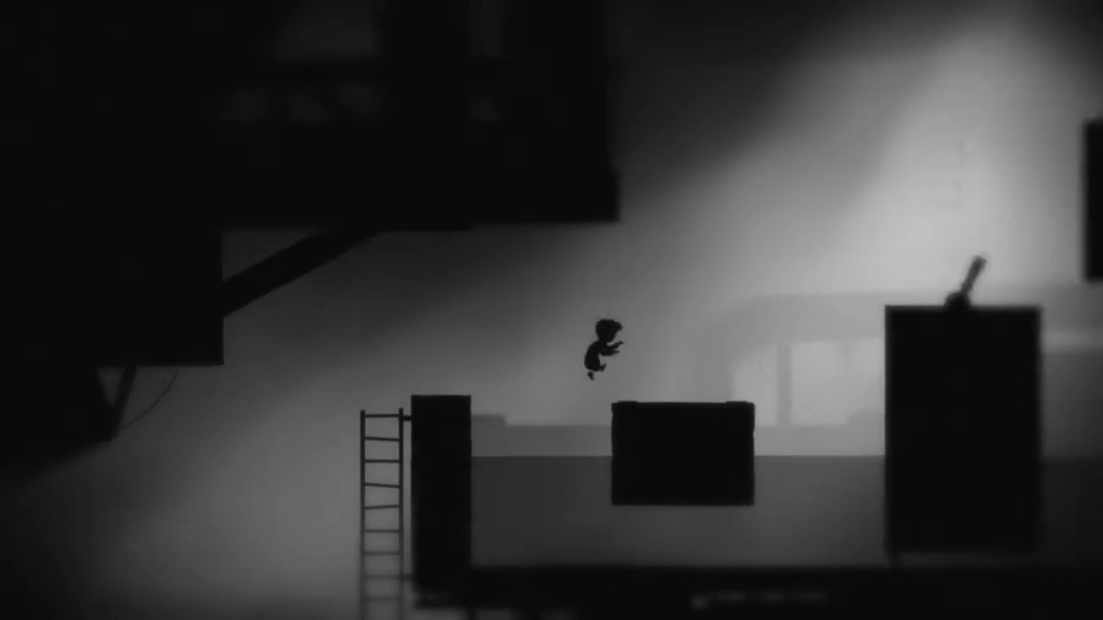
pyautogui.press('Right')
pyautogui.press('Up')
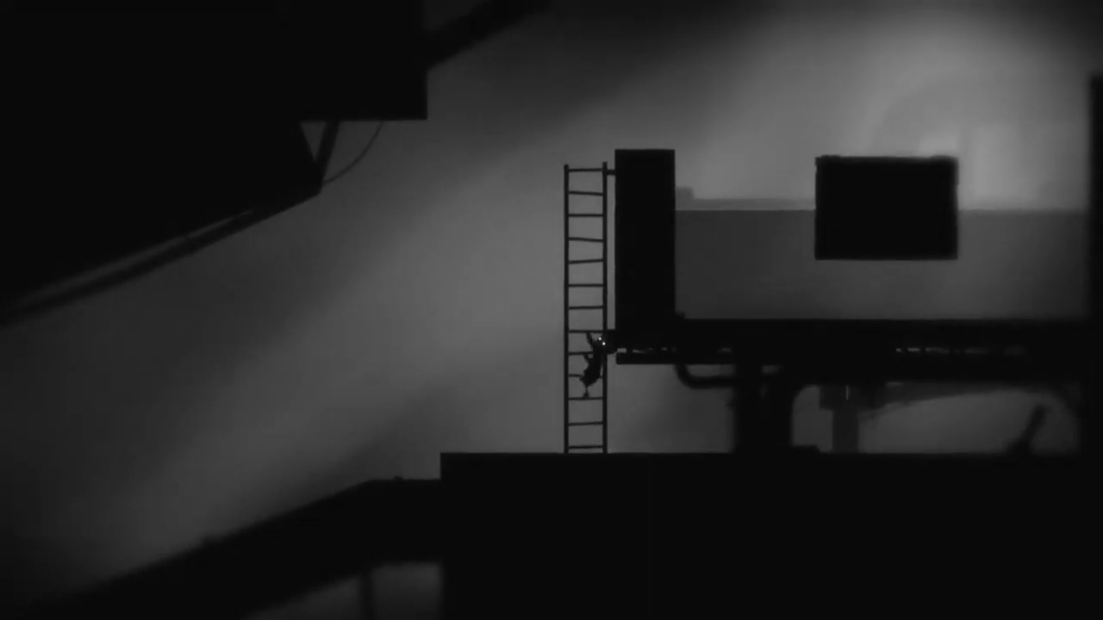
pyautogui.press('Up')
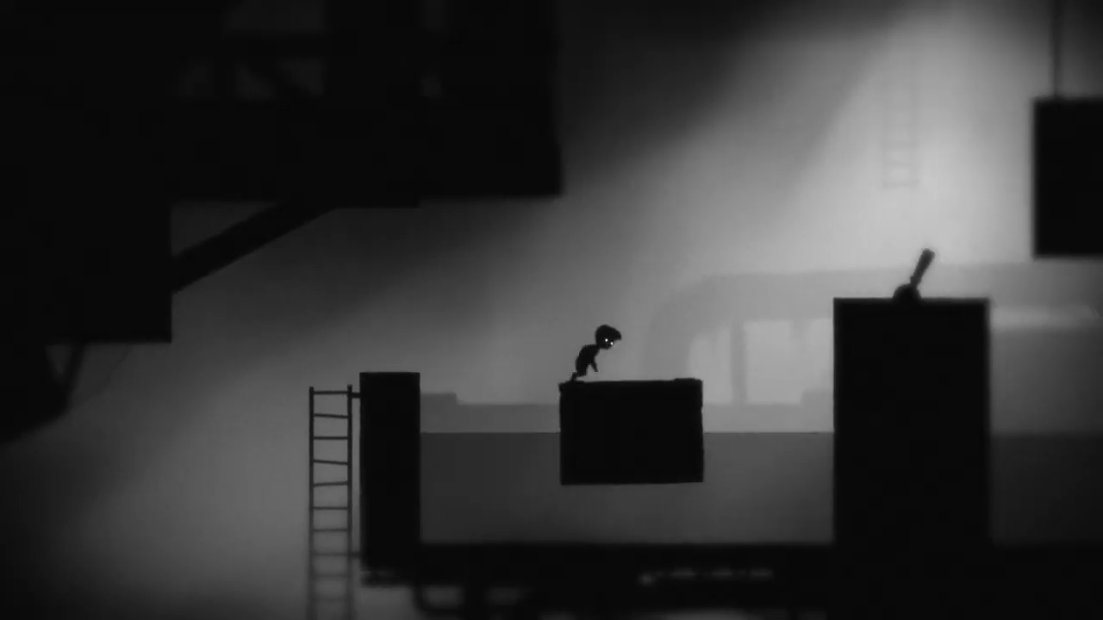
pyautogui.press('Up')
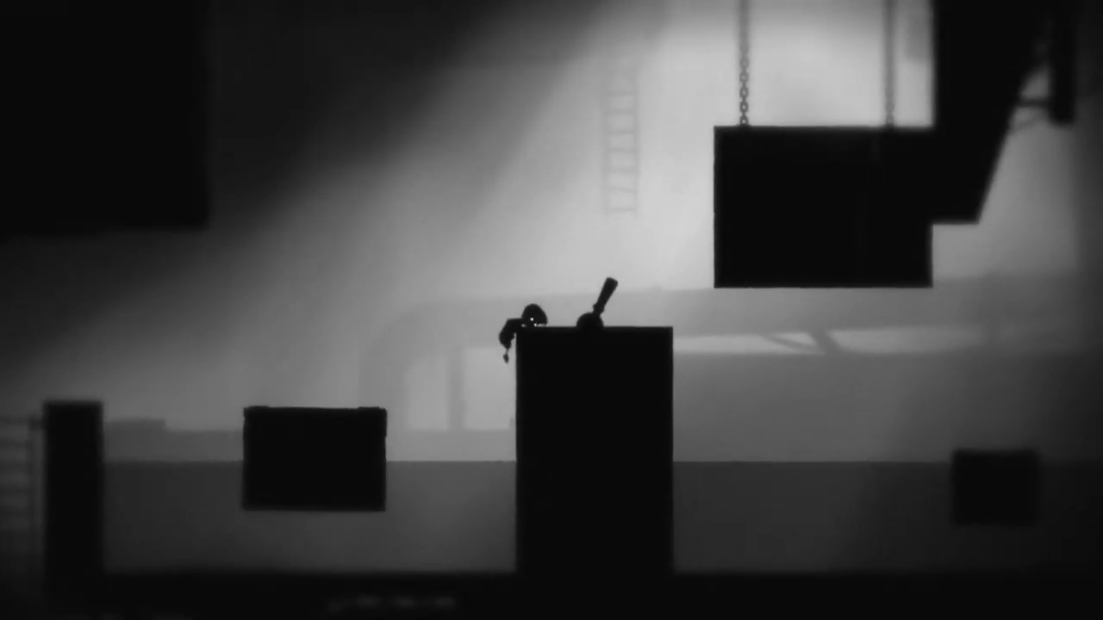
pyautogui.press('Right')
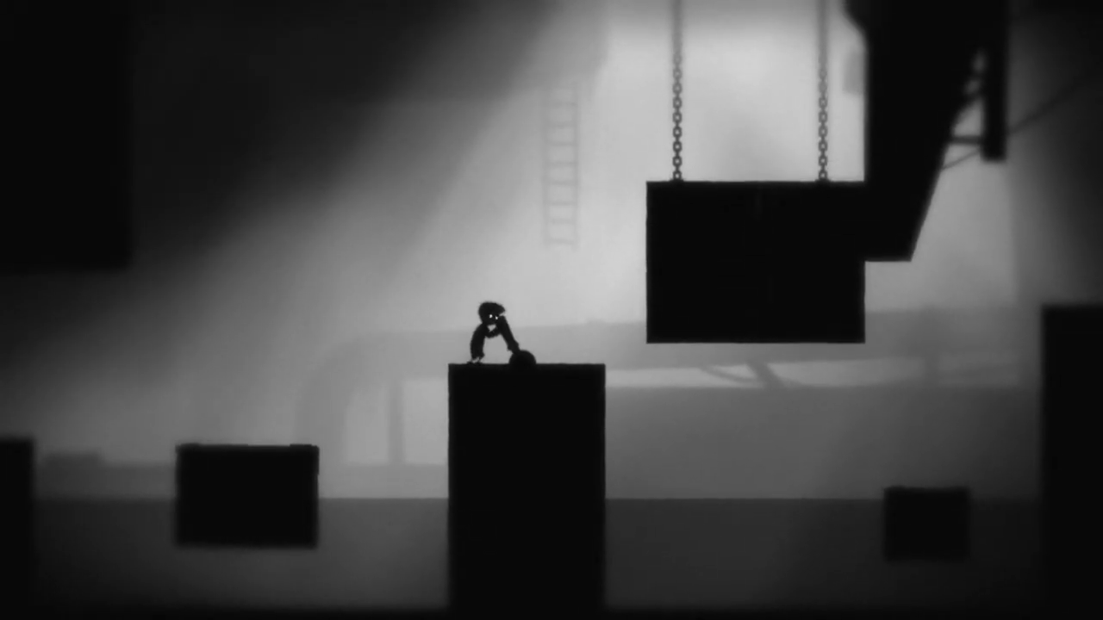
pyautogui.press('Right')
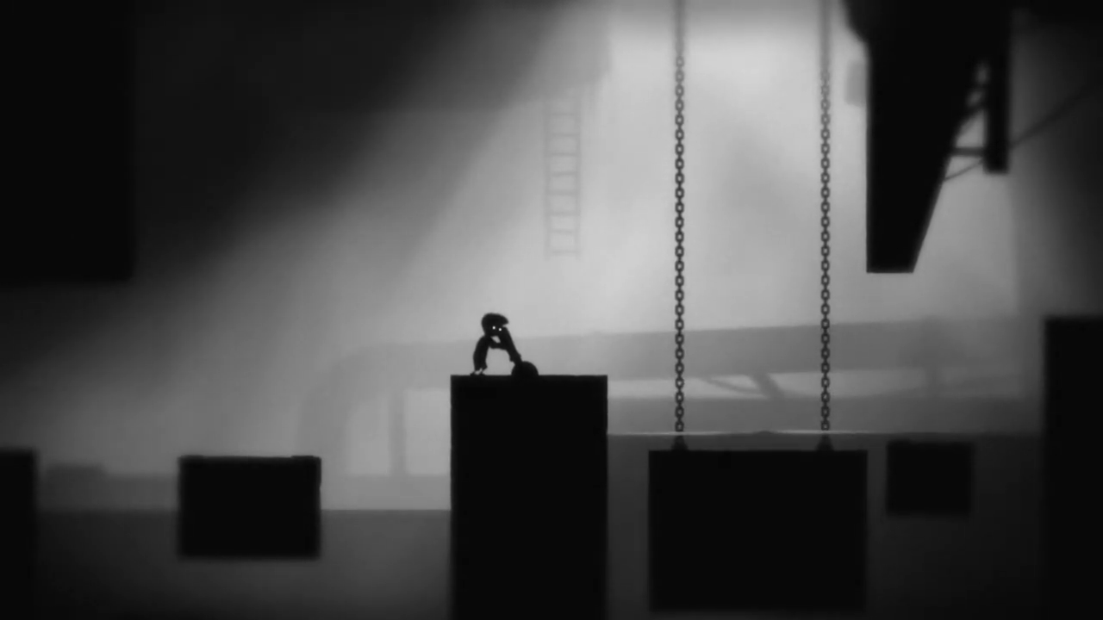
pyautogui.press('Right')
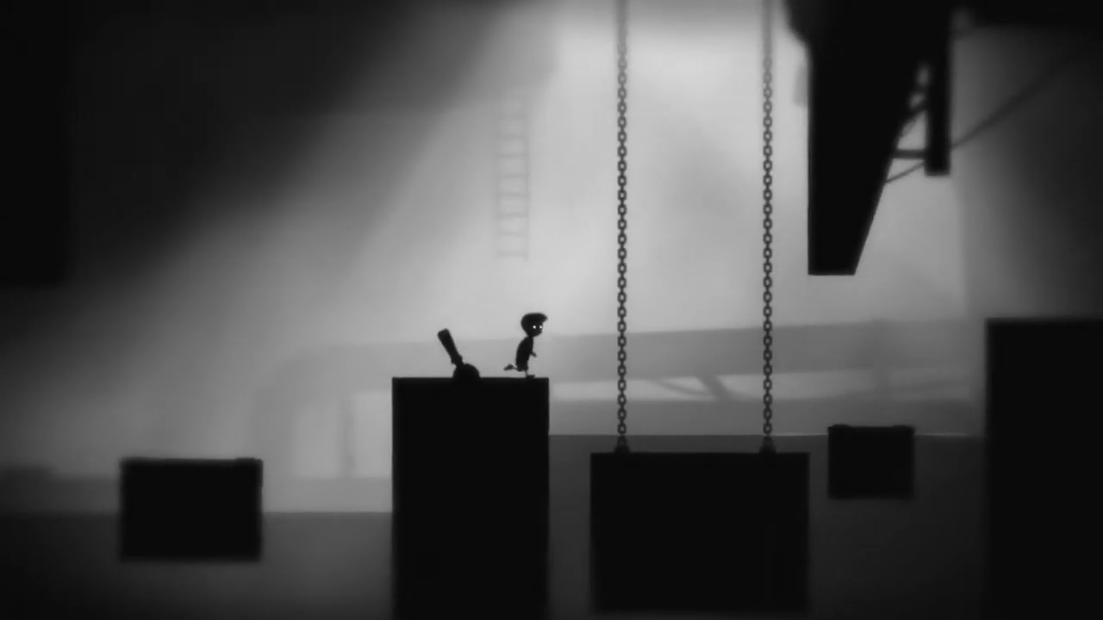
pyautogui.press('Up')
pyautogui.press('Right')
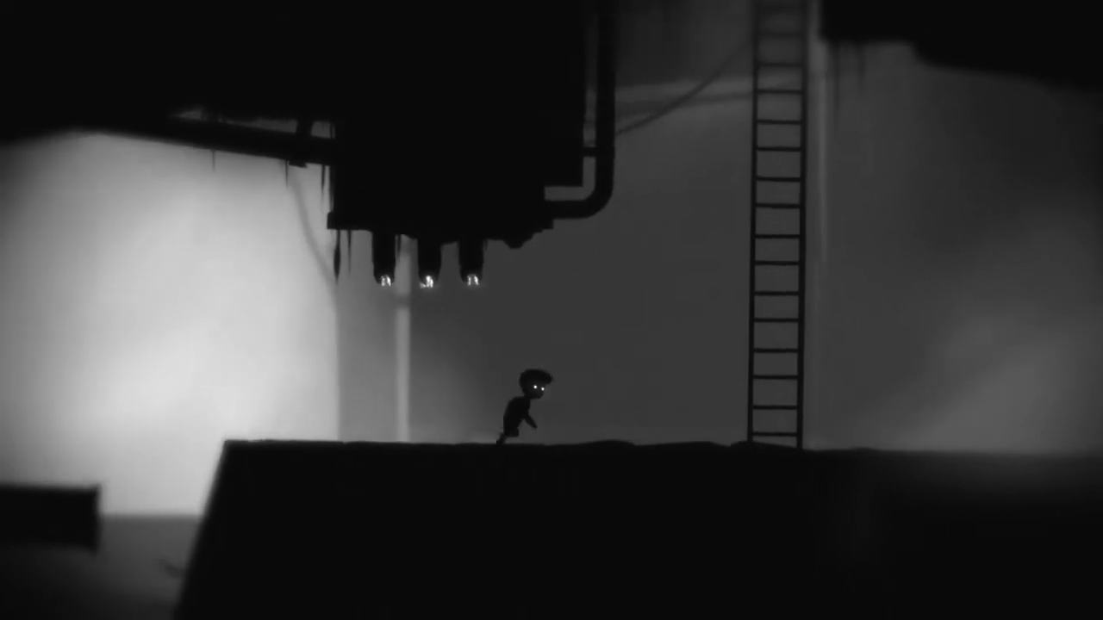
pyautogui.press('Up')
pyautogui.press('Up')
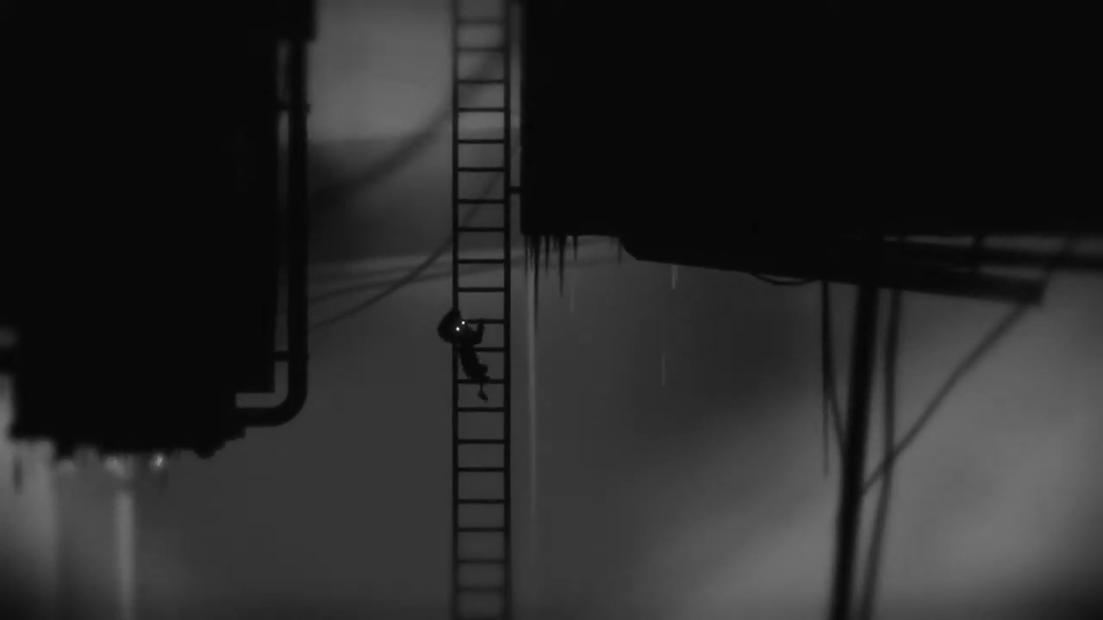
pyautogui.press('Up')
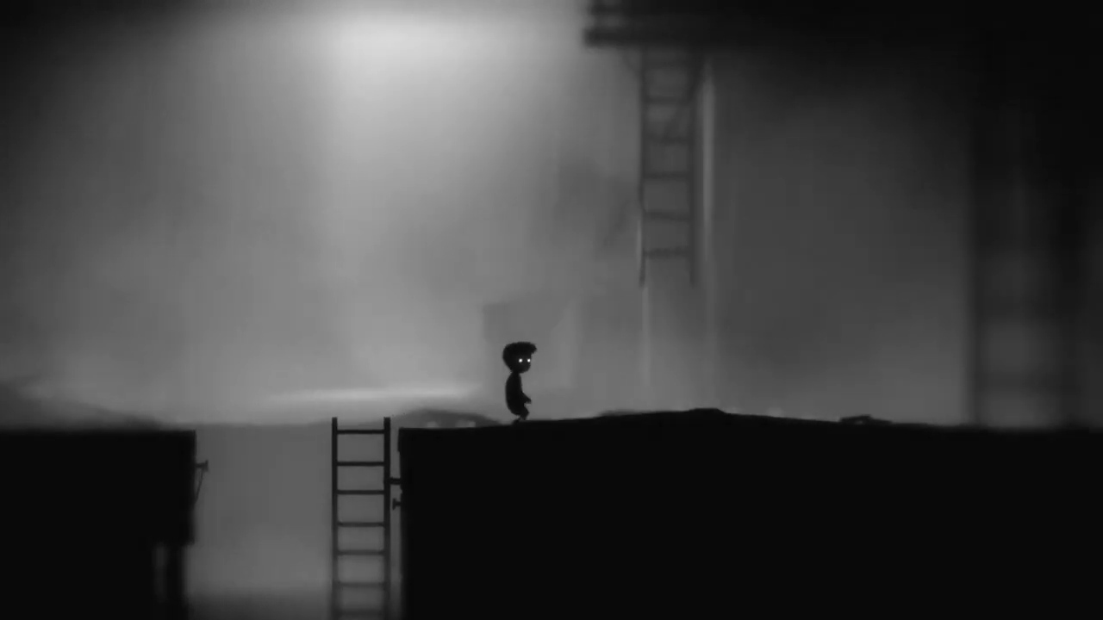
pyautogui.press('Right')
pyautogui.press('Up')
pyautogui.press('Right')
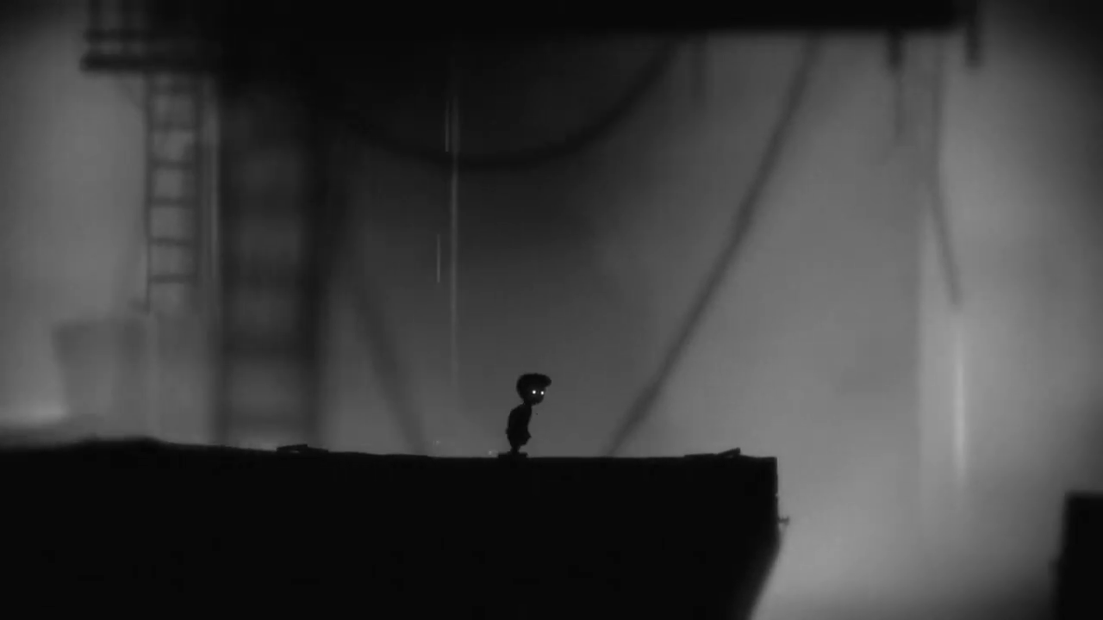
pyautogui.press('Right')
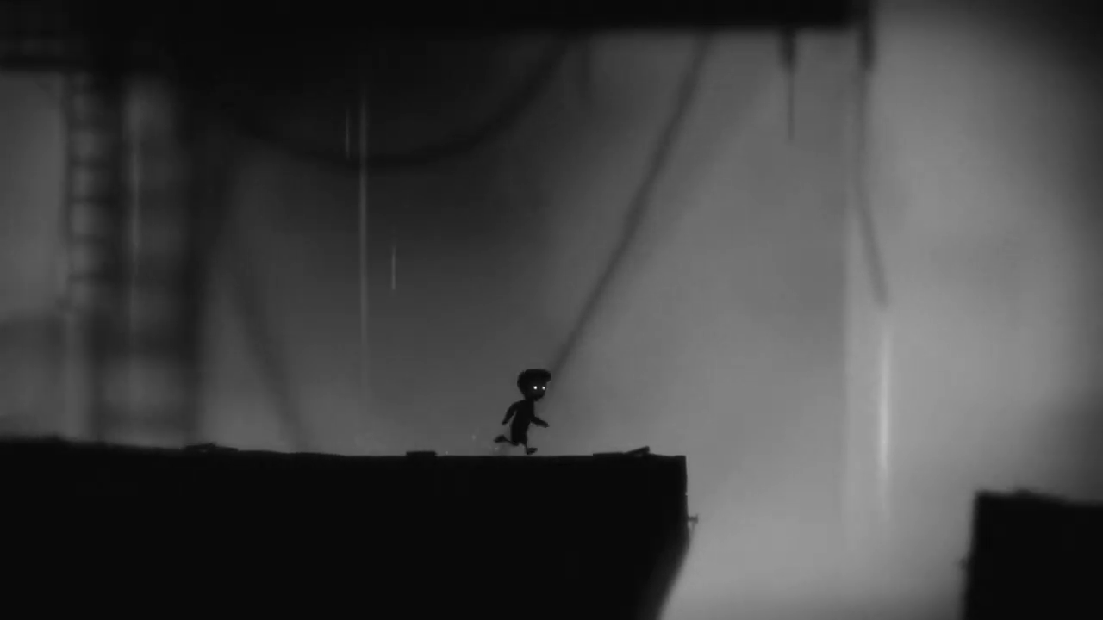
pyautogui.press('Up')
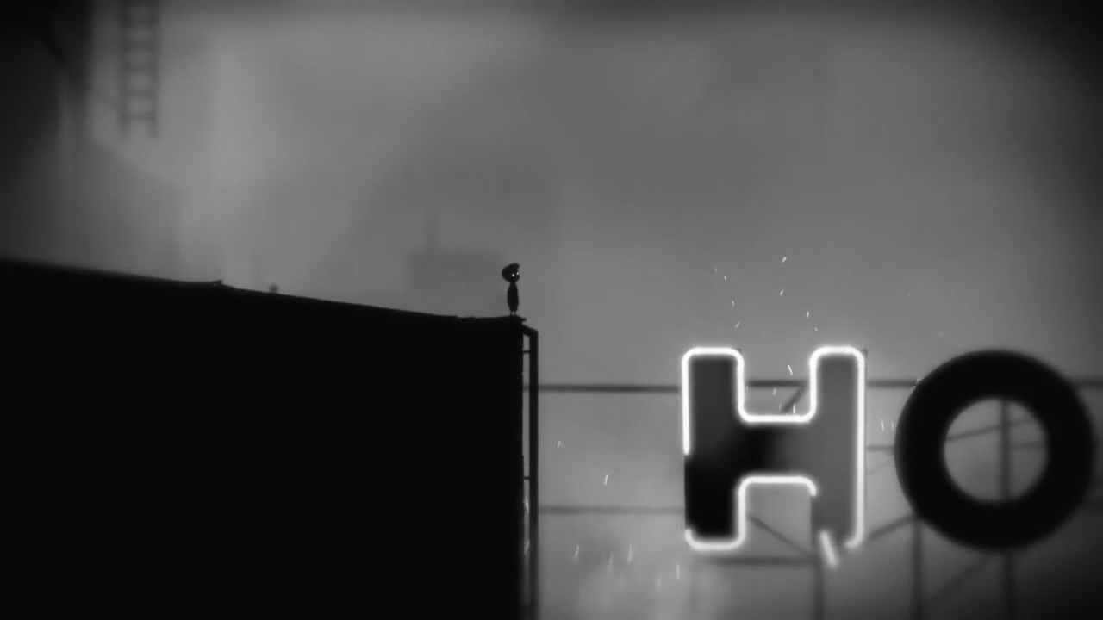
pyautogui.press('Up')
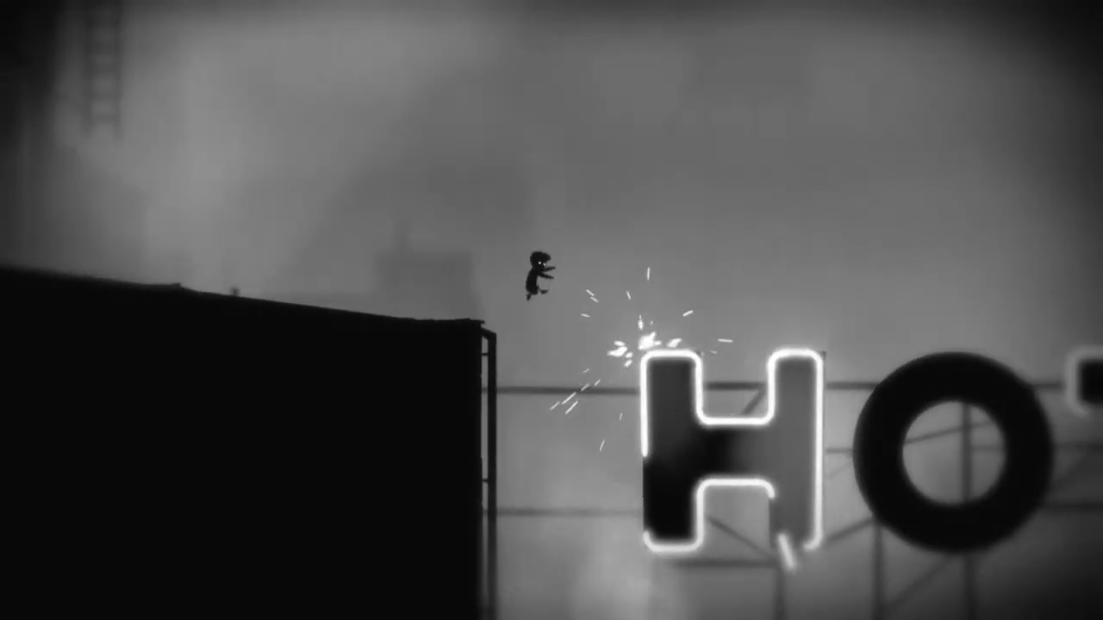